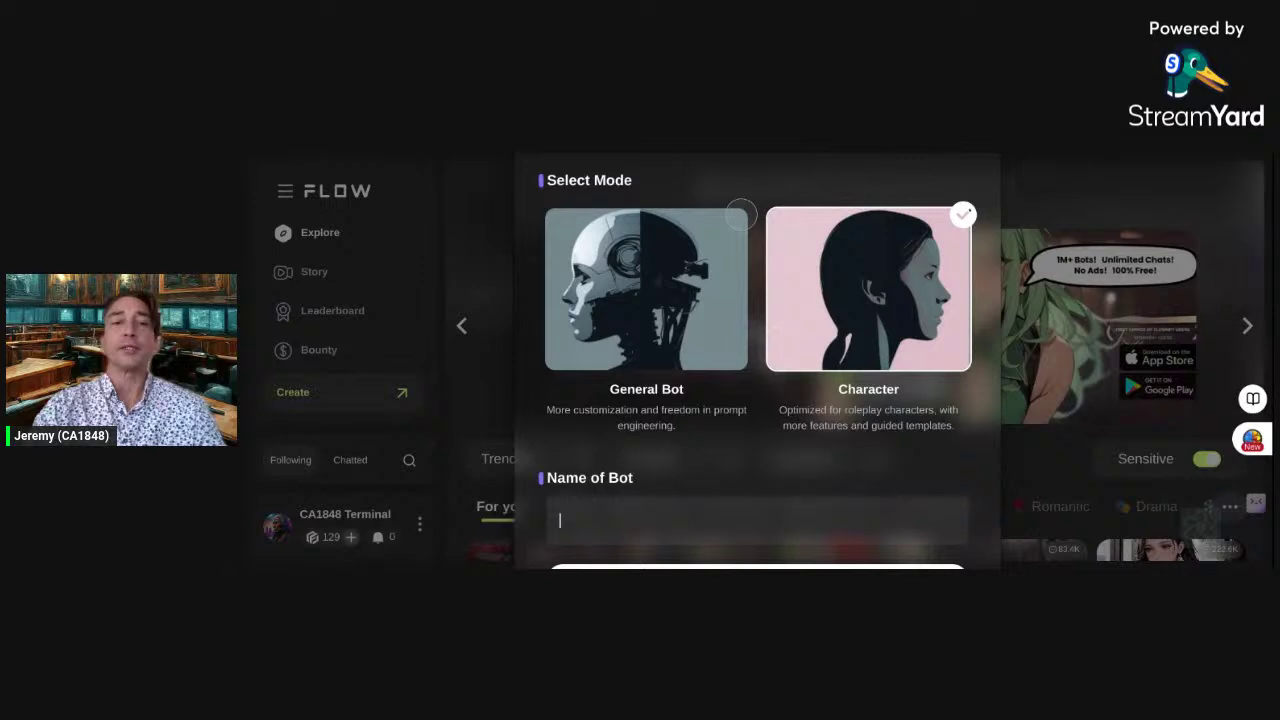
# - Set the new bot's mode to General Bot, name it "Document Manager", and start its creation
pyautogui.click(668, 338)
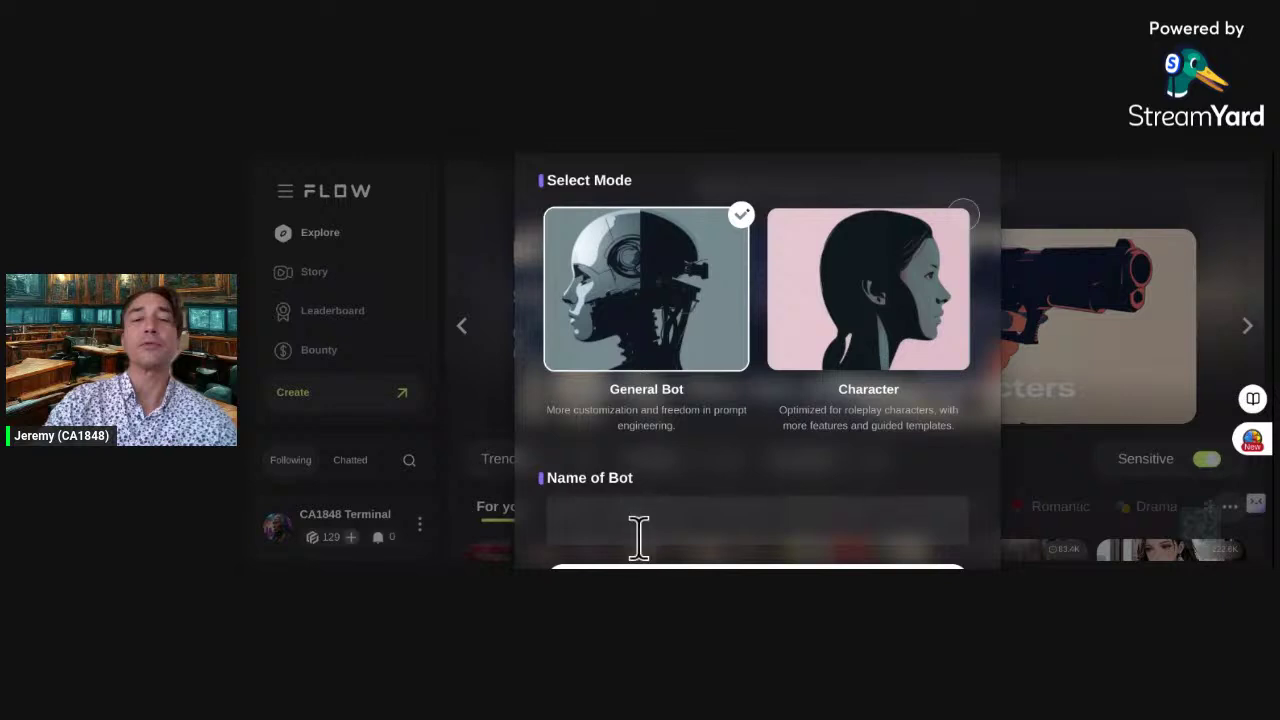
pyautogui.click(600, 520)
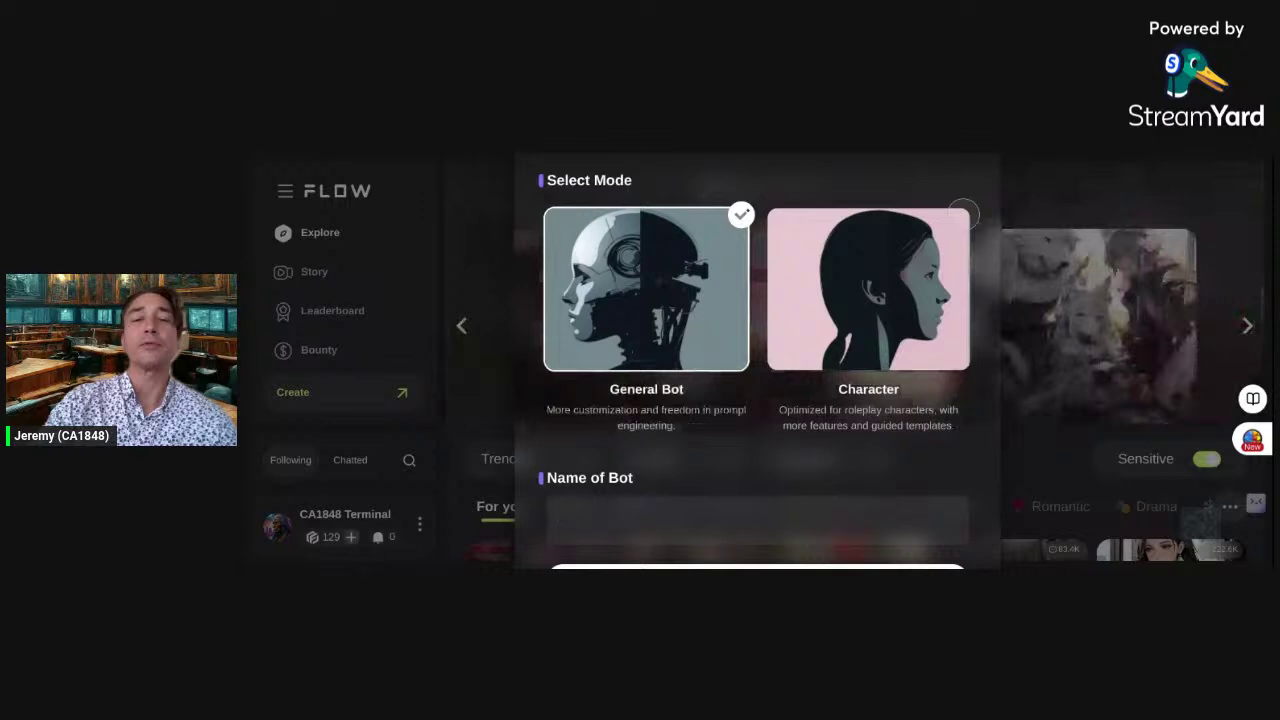
pyautogui.write('Documnet')
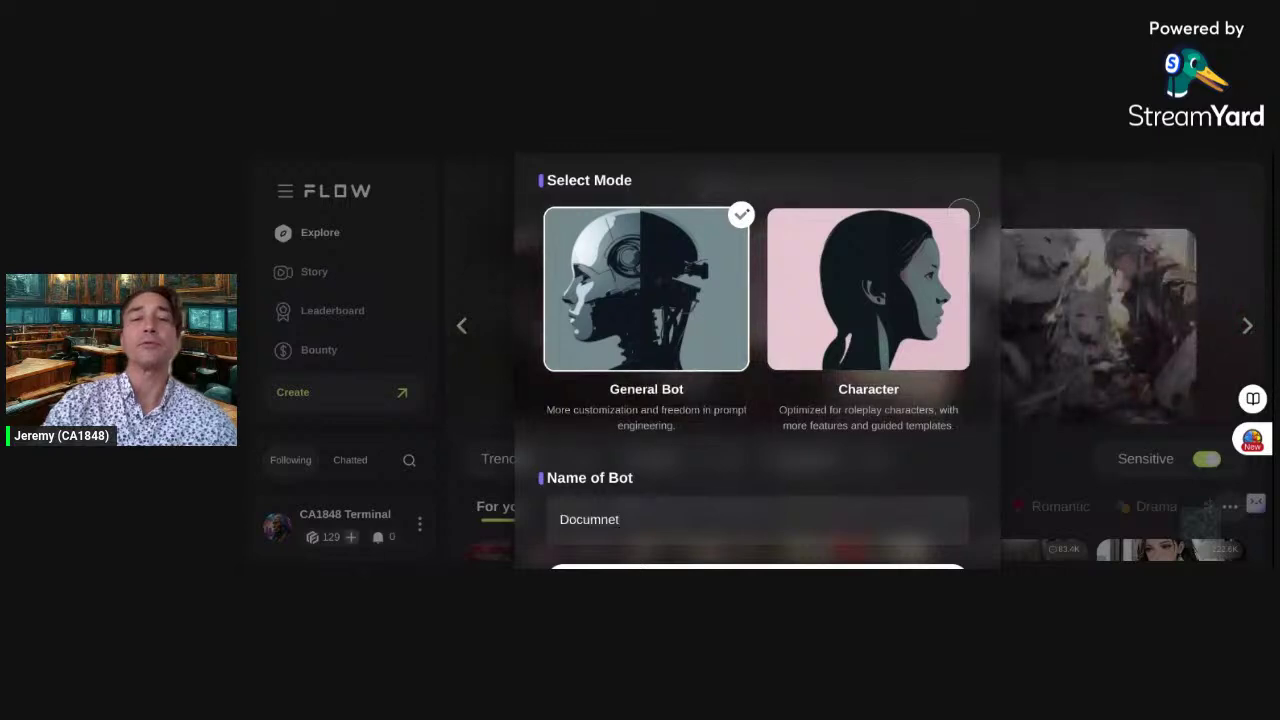
pyautogui.press('BackSpace')
pyautogui.press('BackSpace')
pyautogui.press('BackSpace')
pyautogui.write('ent Manager')
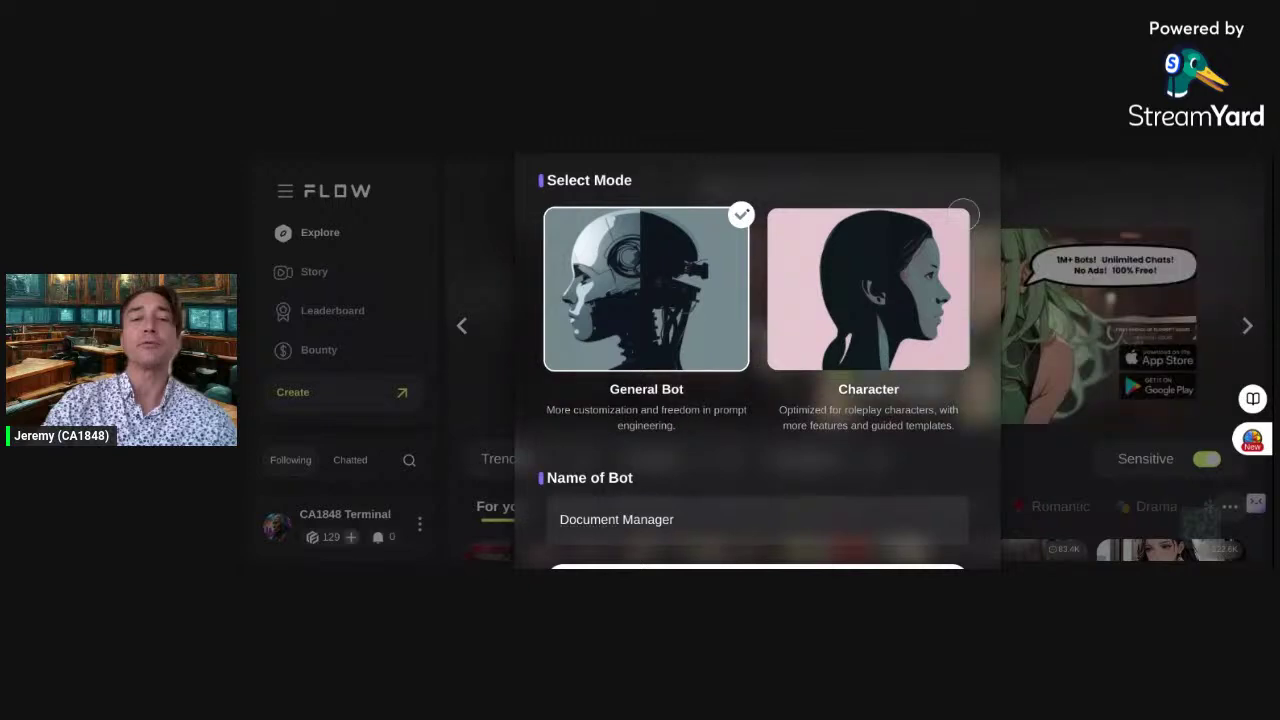
pyautogui.scroll(-1, 672, 549)
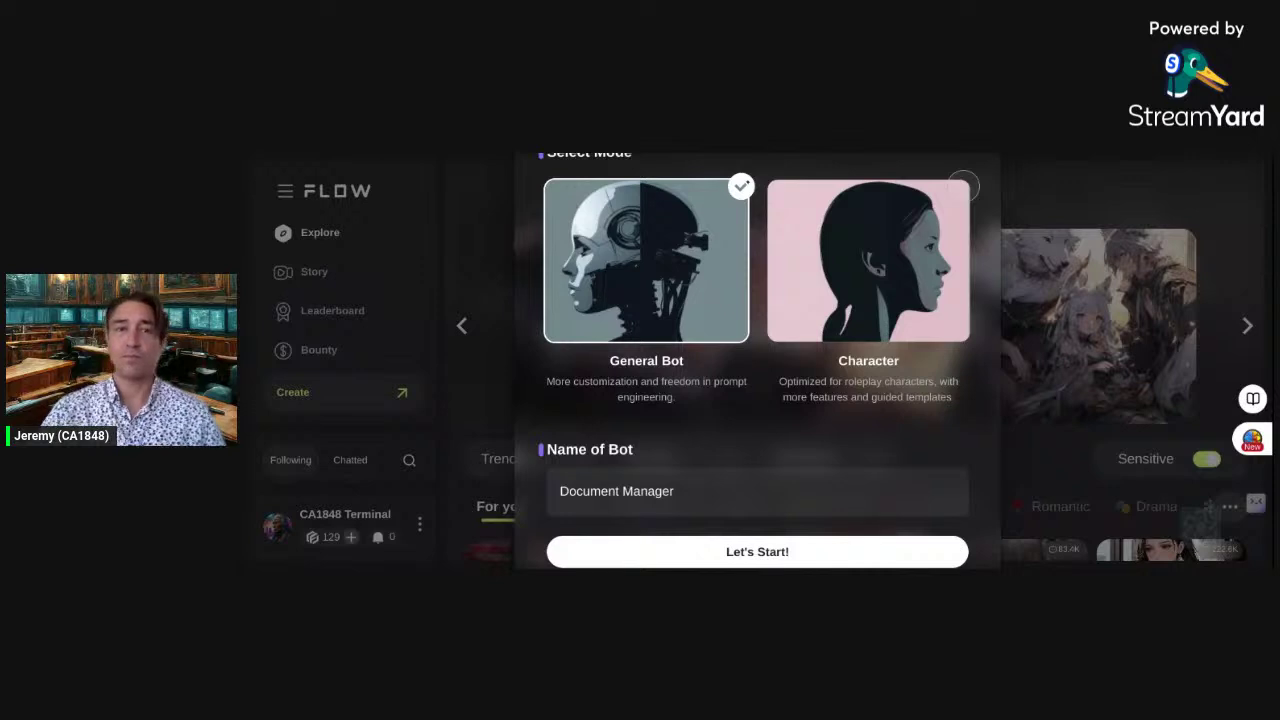
pyautogui.press('Escape')
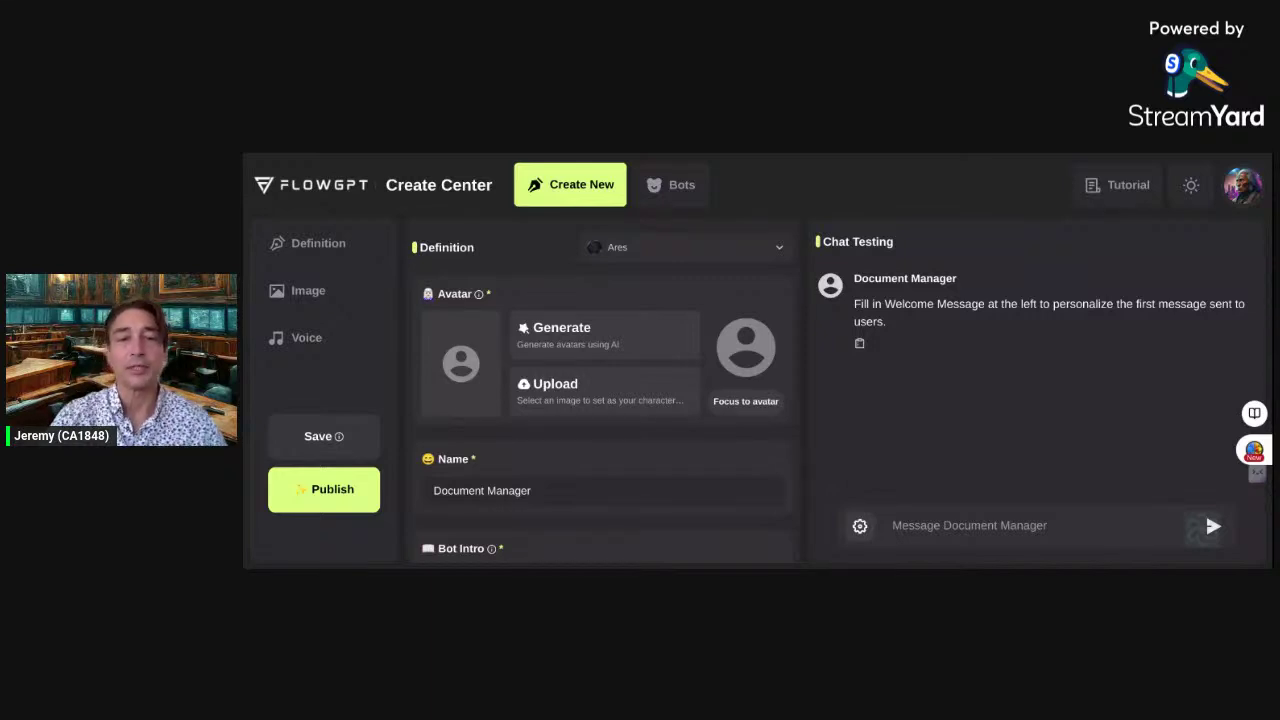
# - Examine the bot definition's Avatar, Name, Bot Intro, Prompt and Welcome Message fields, including the intro and welcome message help notes
pyautogui.scroll(-1, 680, 414)
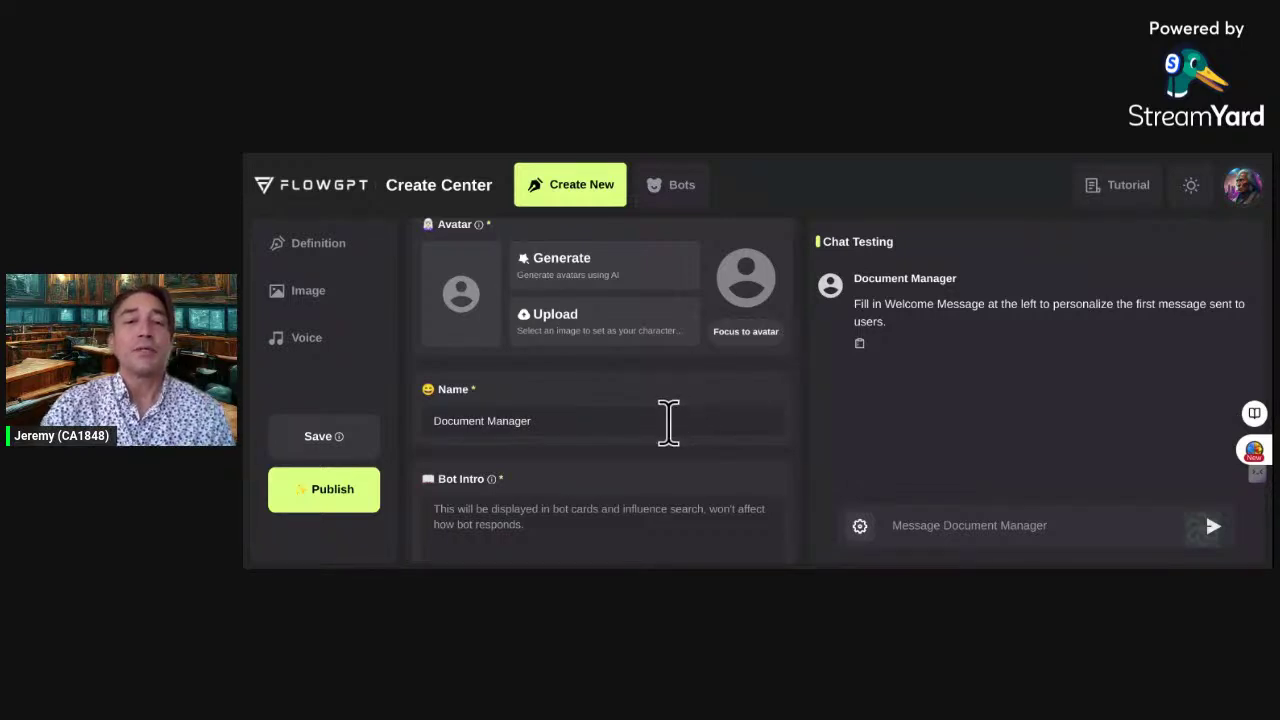
pyautogui.scroll(-1, 666, 423)
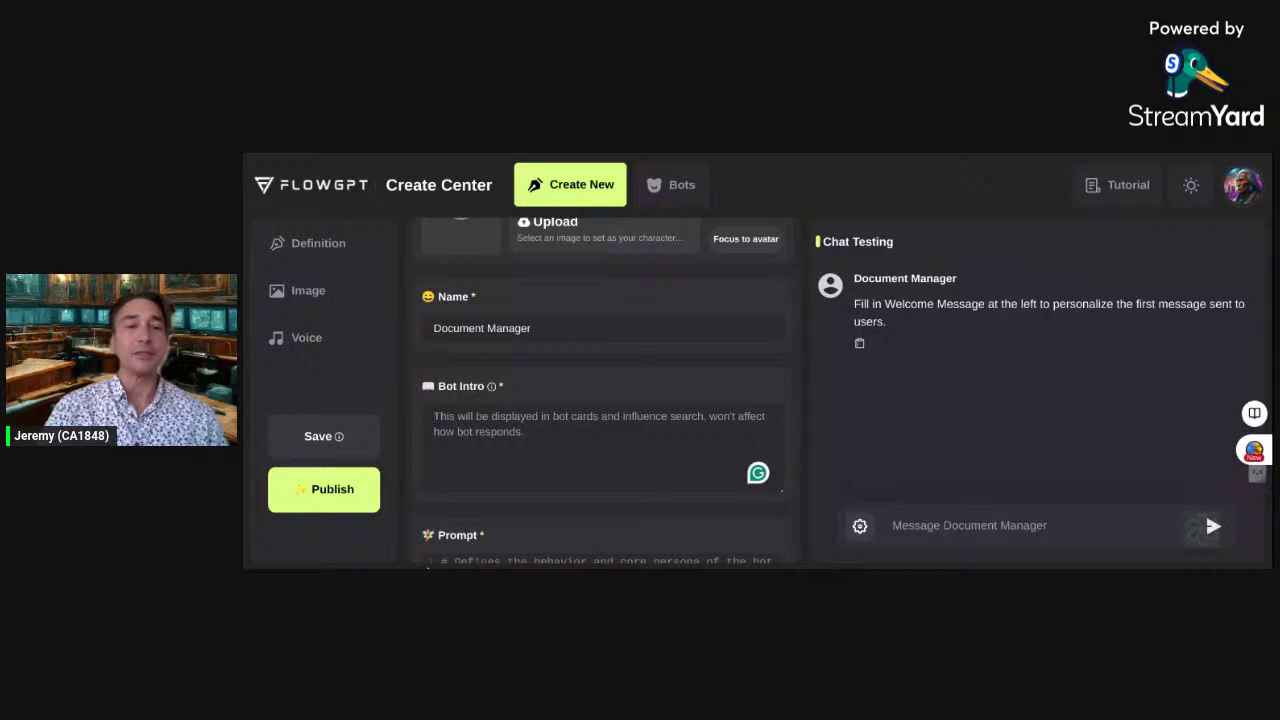
pyautogui.click(434, 416)
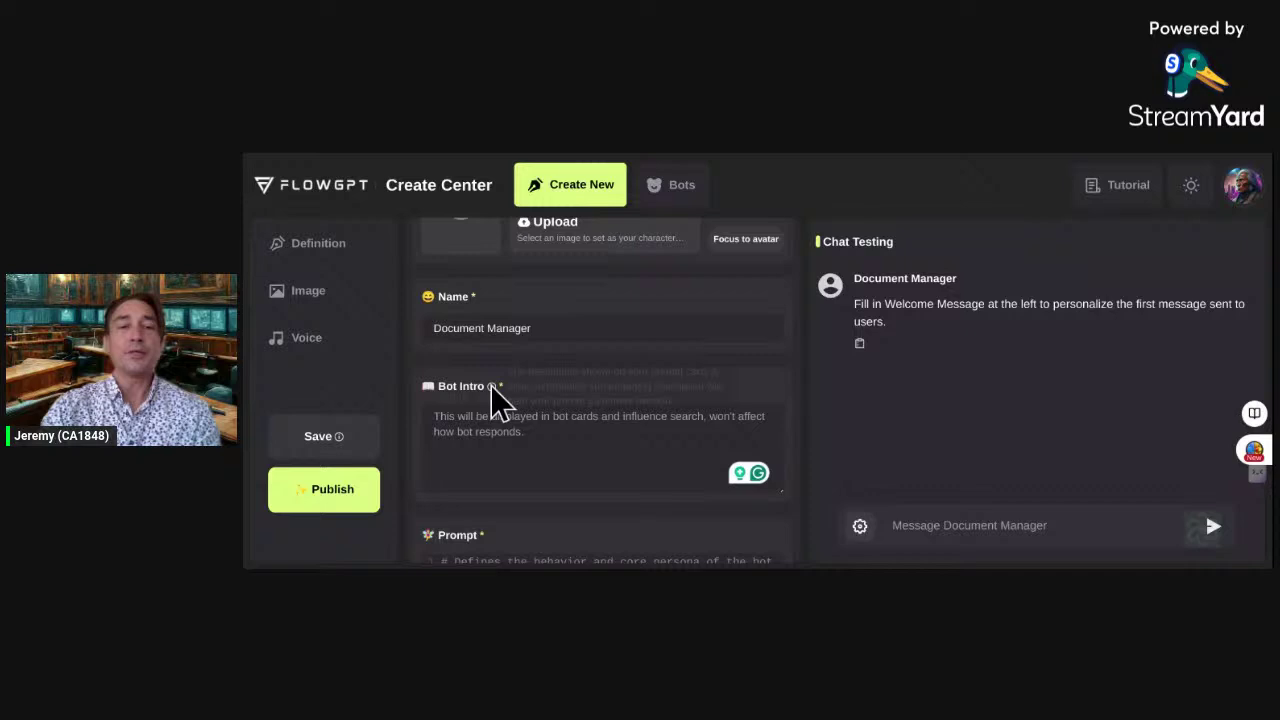
pyautogui.moveTo(488, 387)
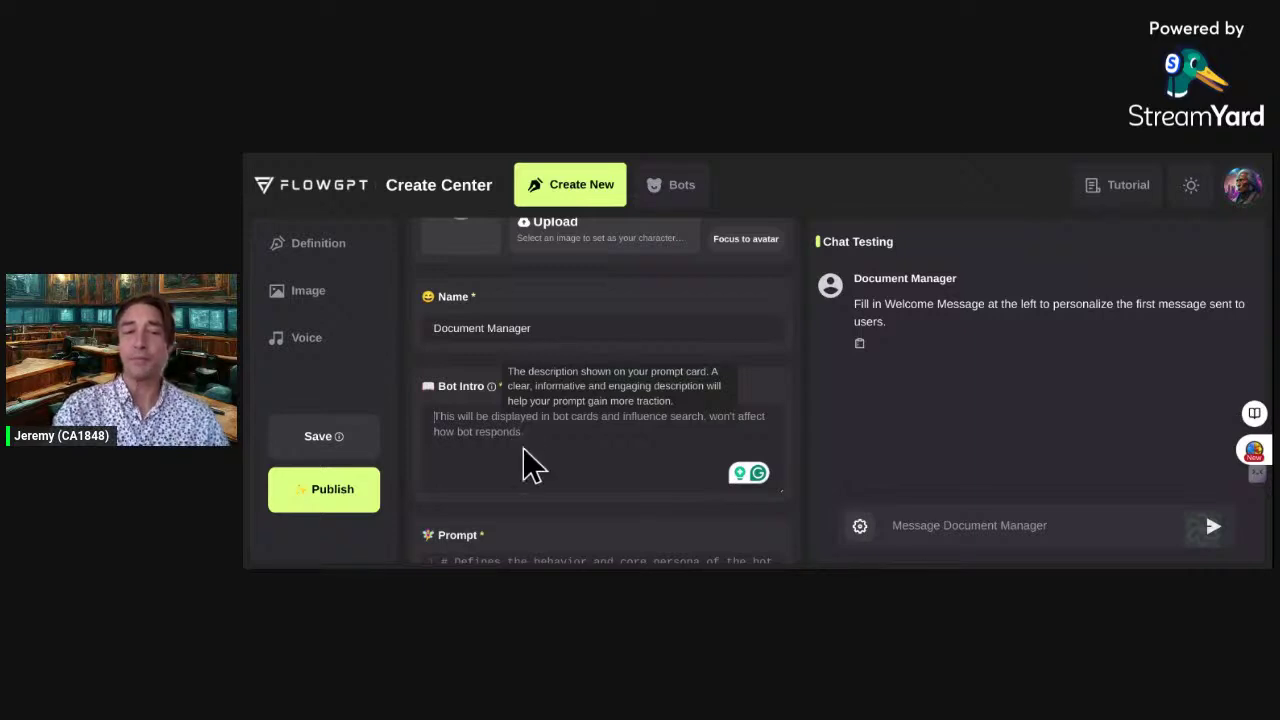
pyautogui.scroll(-3, 523, 463)
pyautogui.scroll(-1, 523, 463)
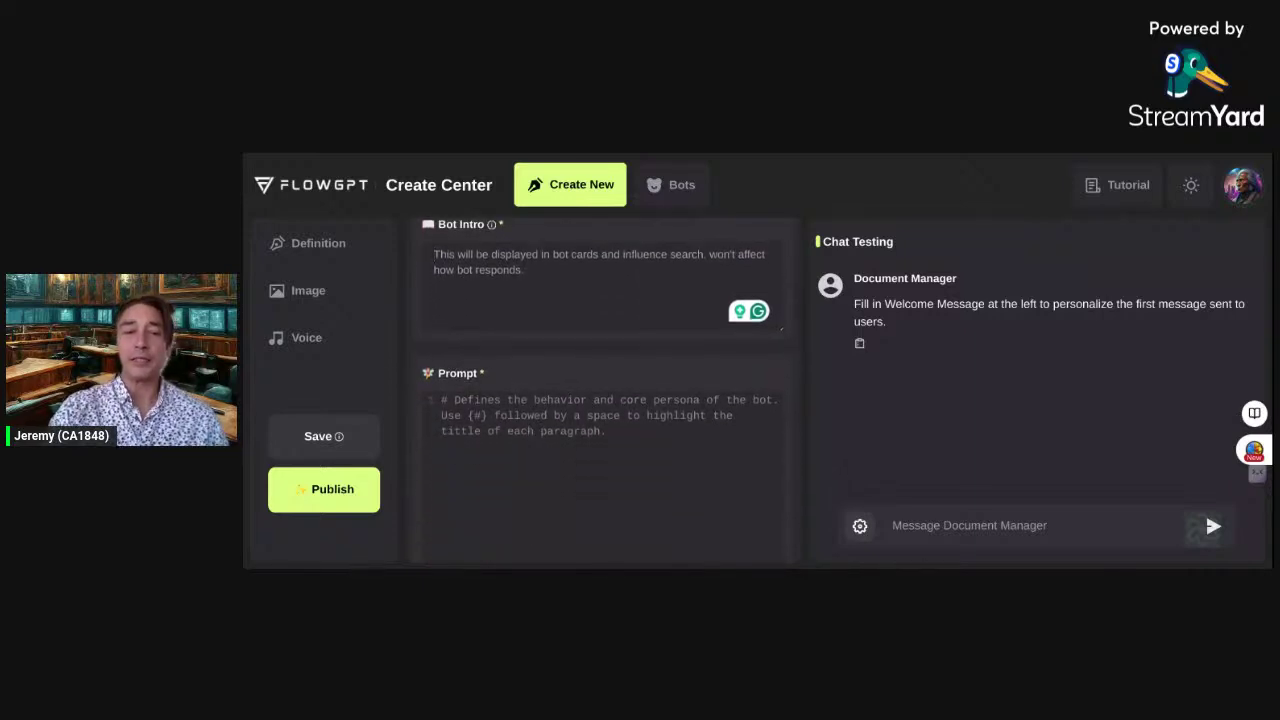
pyautogui.scroll(-10, 476, 380)
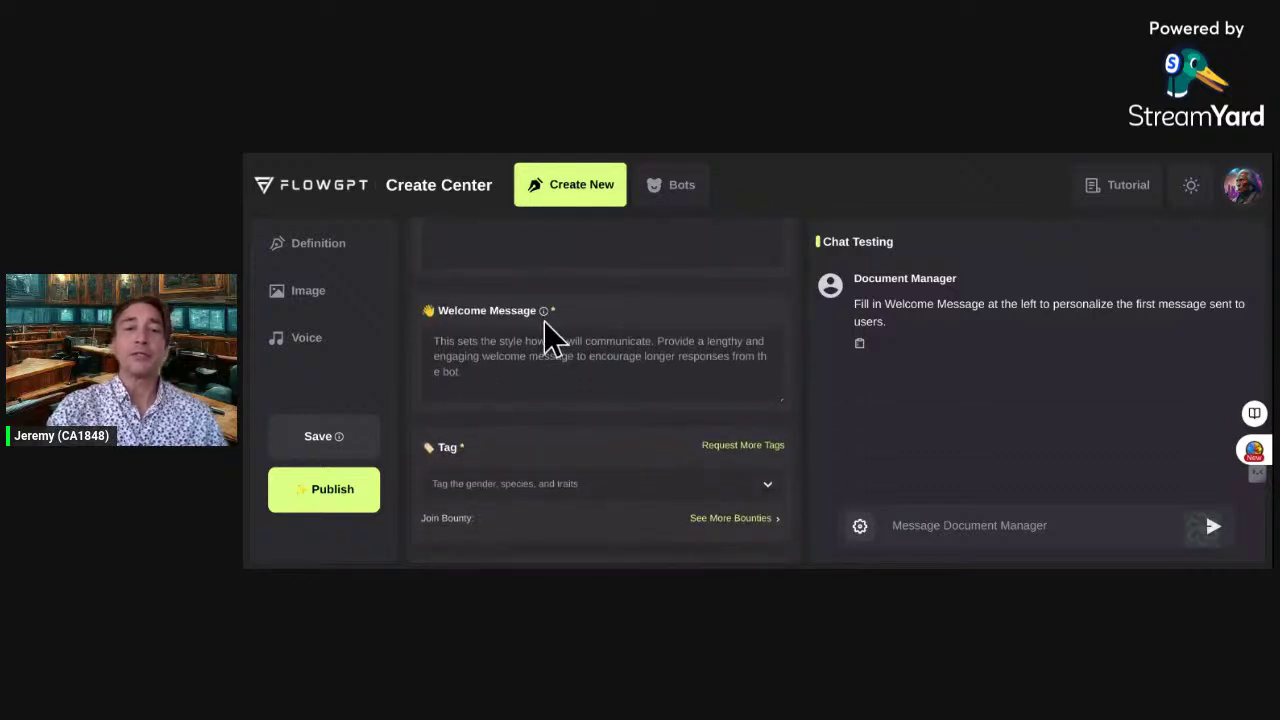
pyautogui.moveTo(542, 310)
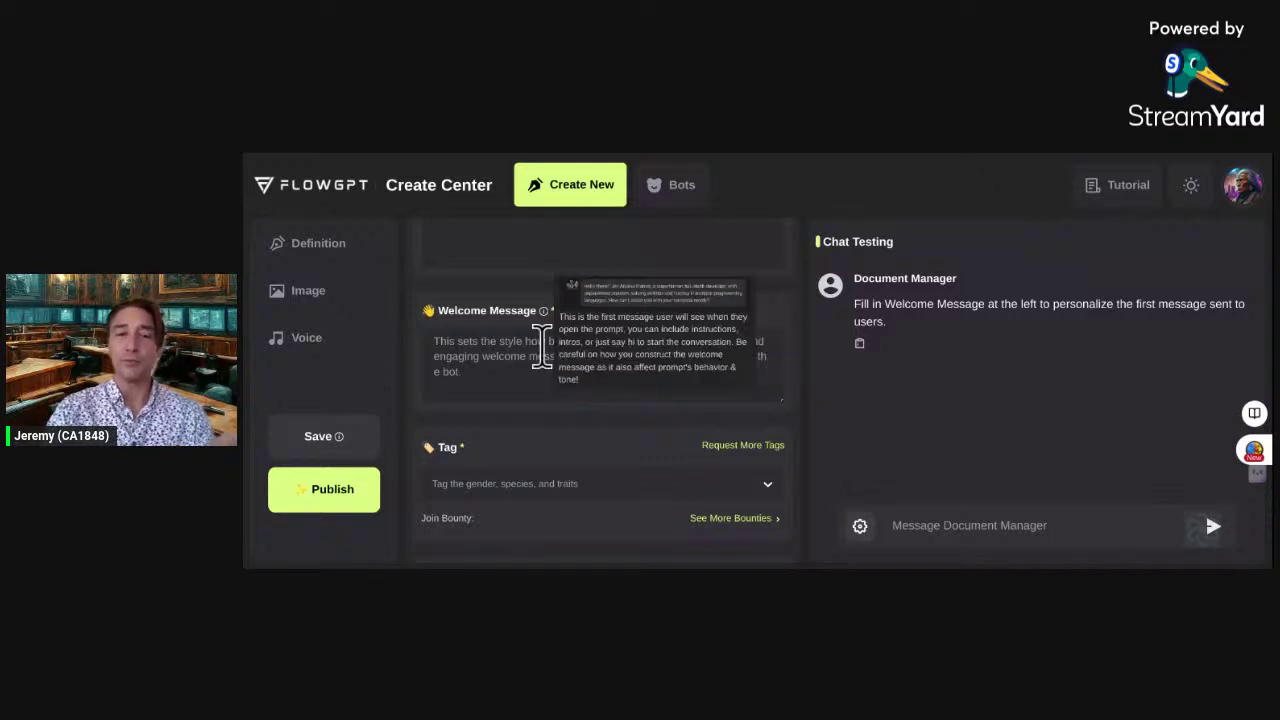
# - Look through the available tags for the bot without choosing one, and close the tag list
pyautogui.scroll(-1, 543, 357)
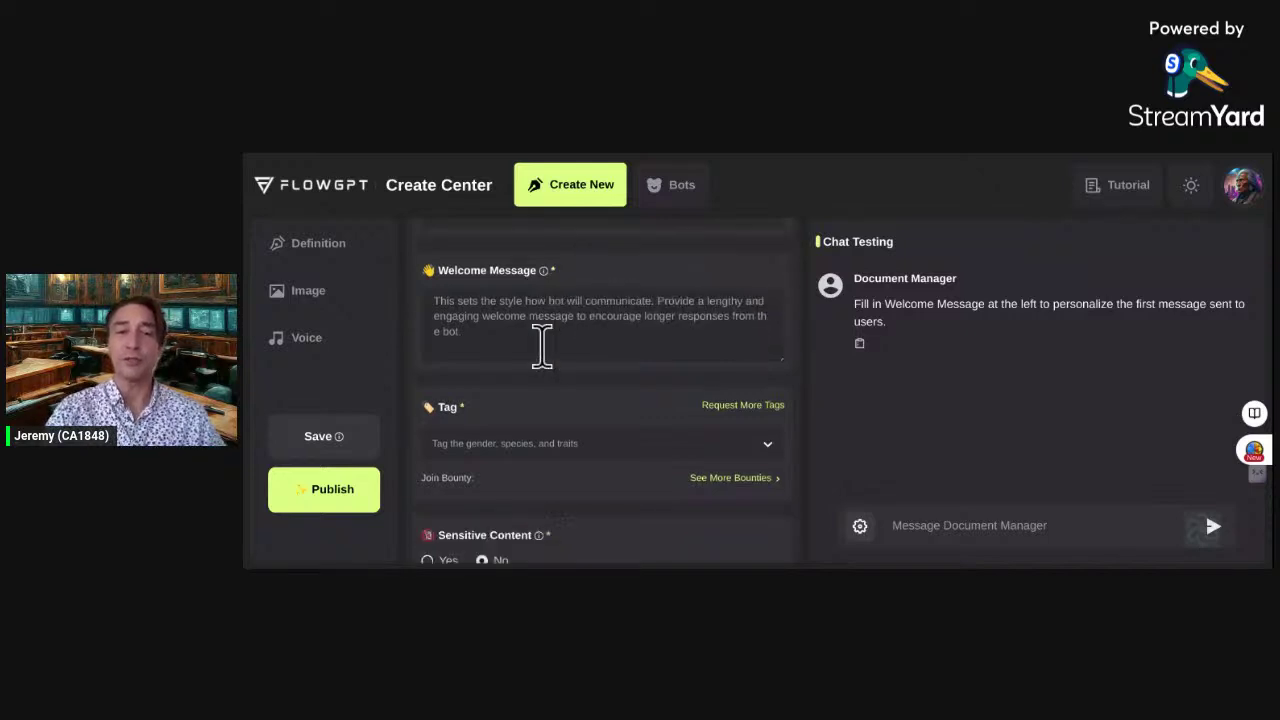
pyautogui.click(553, 450)
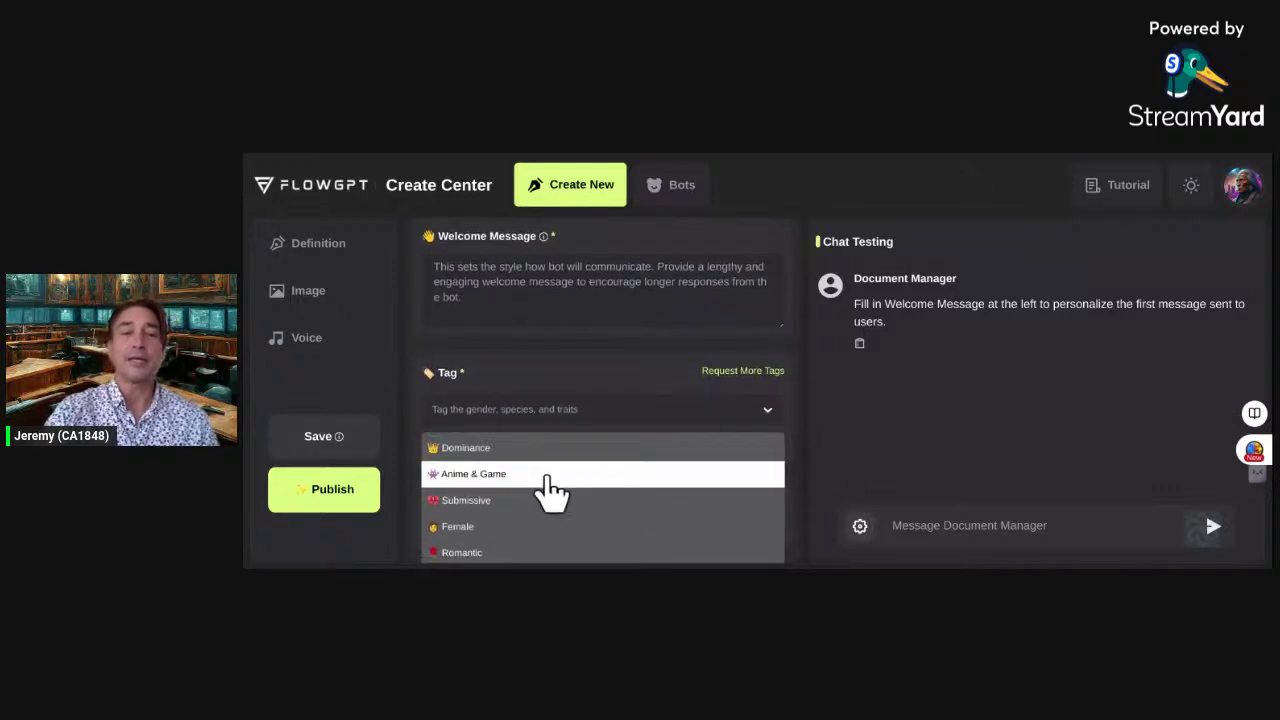
pyautogui.scroll(-1, 543, 511)
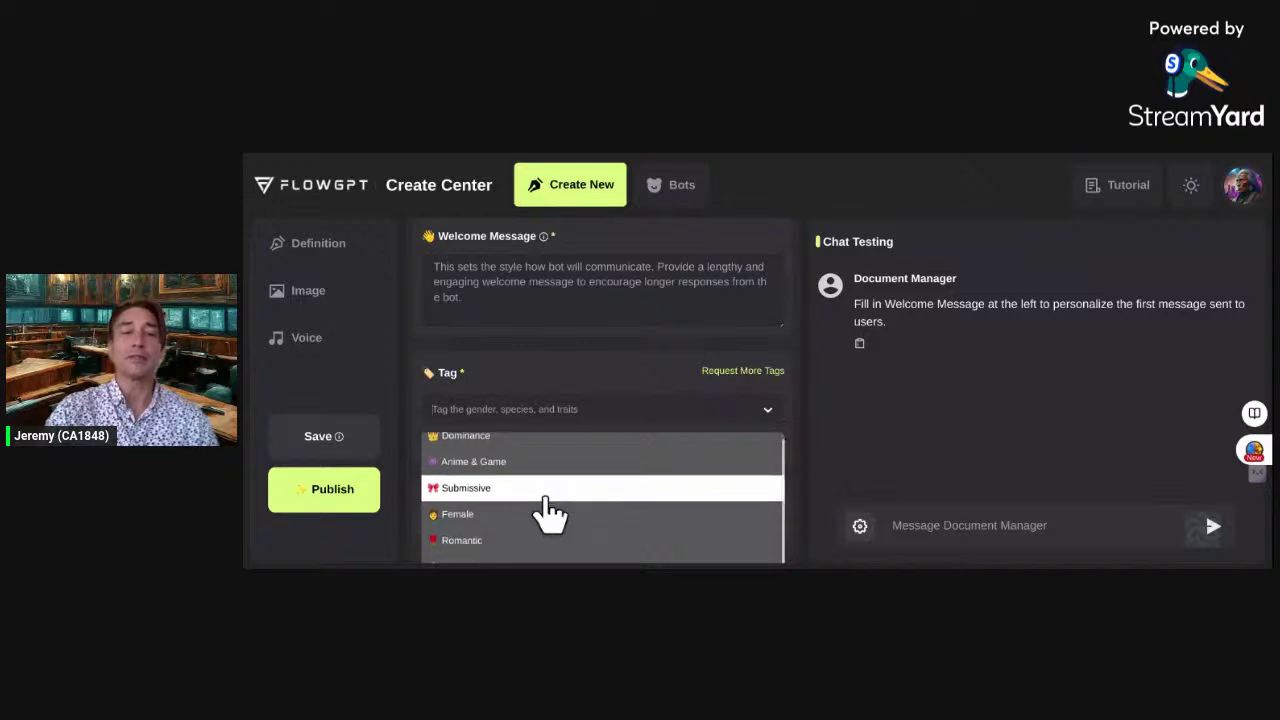
pyautogui.scroll(-3, 548, 518)
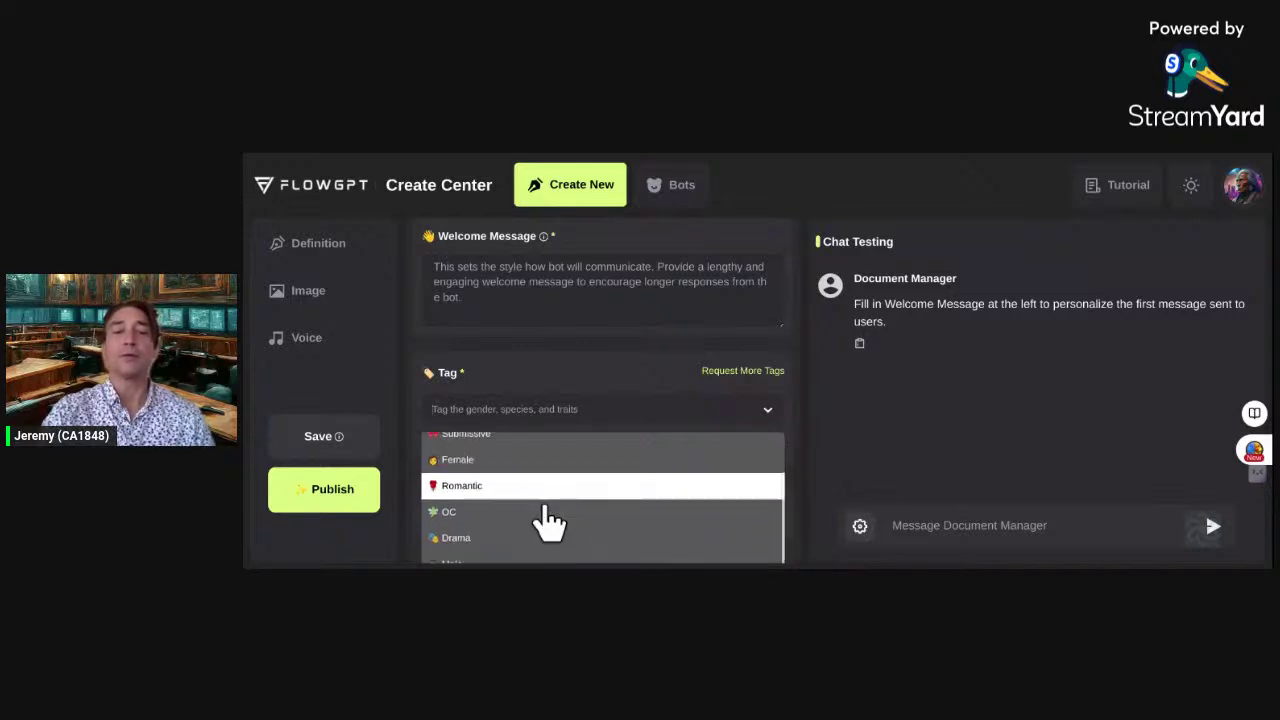
pyautogui.scroll(-2, 545, 530)
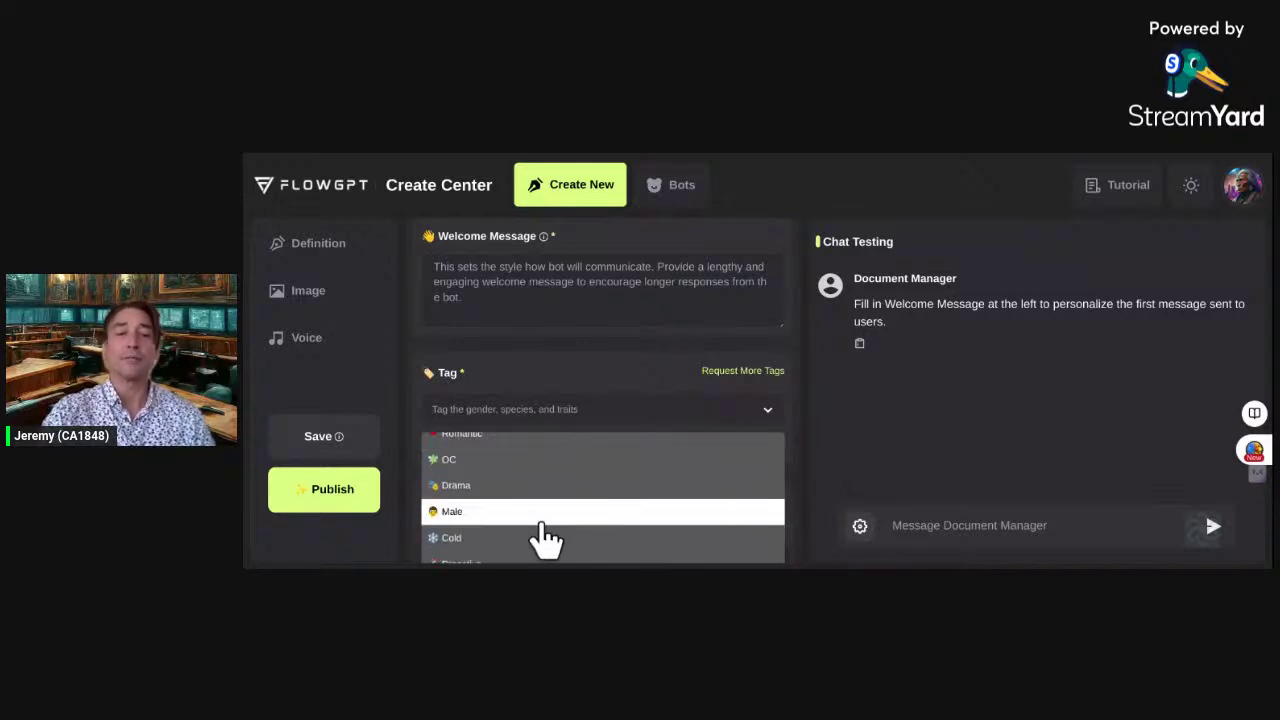
pyautogui.scroll(-1, 545, 540)
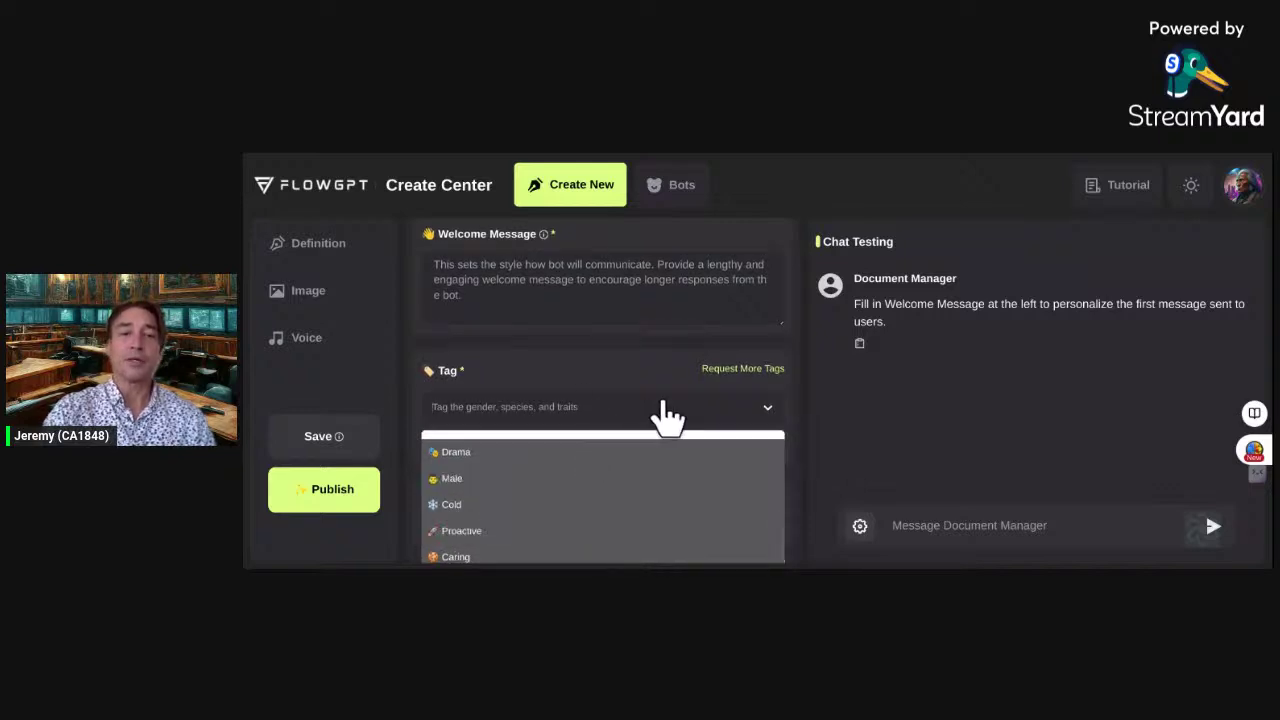
pyautogui.click(613, 379)
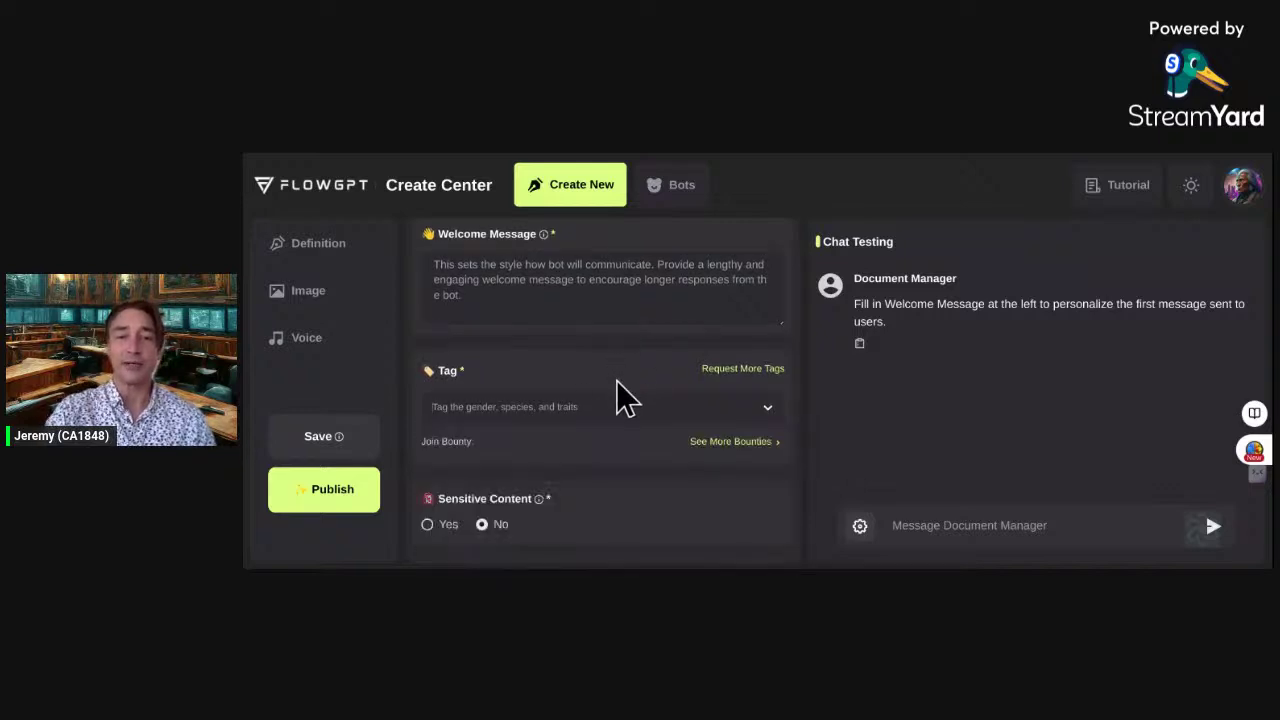
# - Review the Sensitive Content, Permissions and Context settings of the bot definition
pyautogui.scroll(-2, 642, 387)
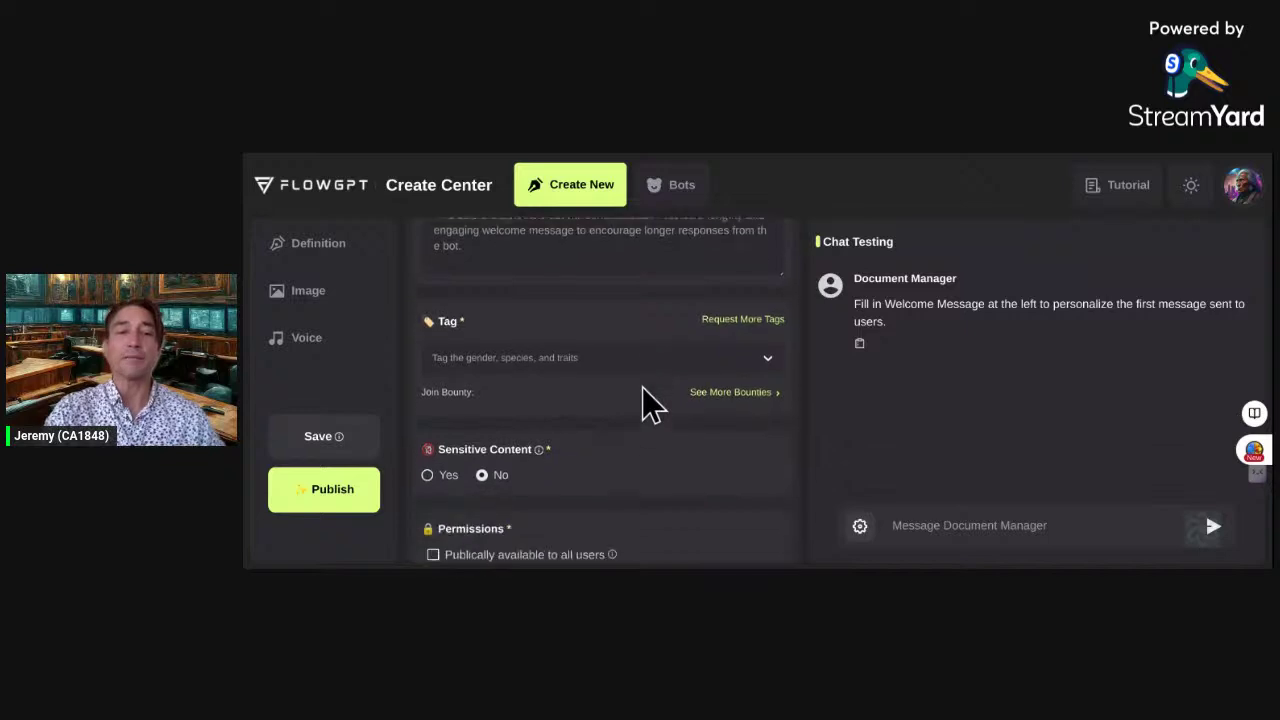
pyautogui.moveTo(539, 423)
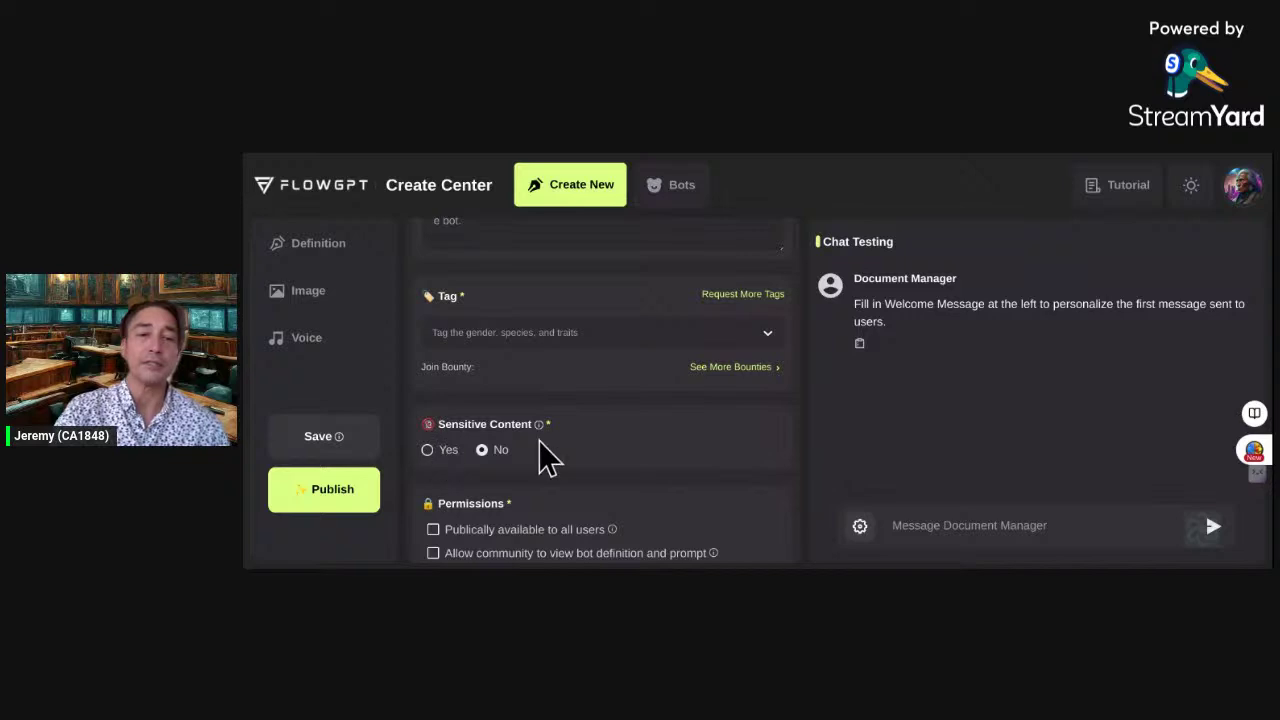
pyautogui.scroll(-2, 539, 441)
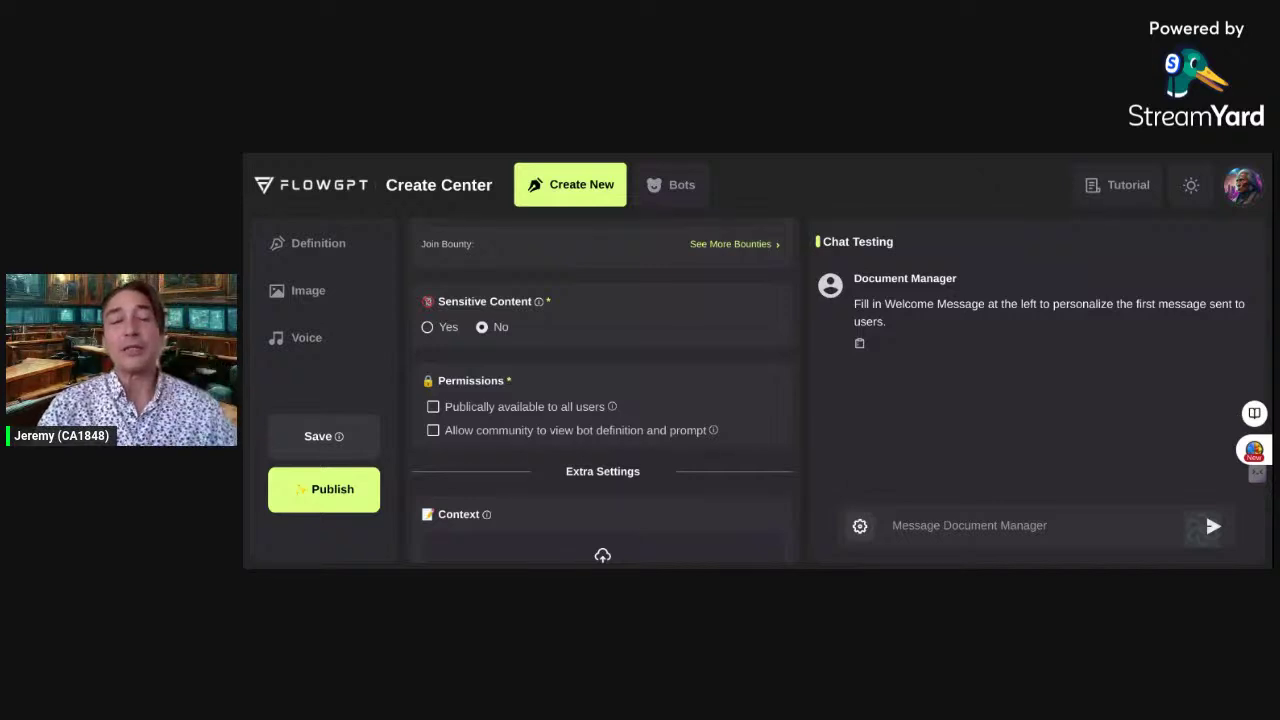
pyautogui.scroll(-2, 602, 400)
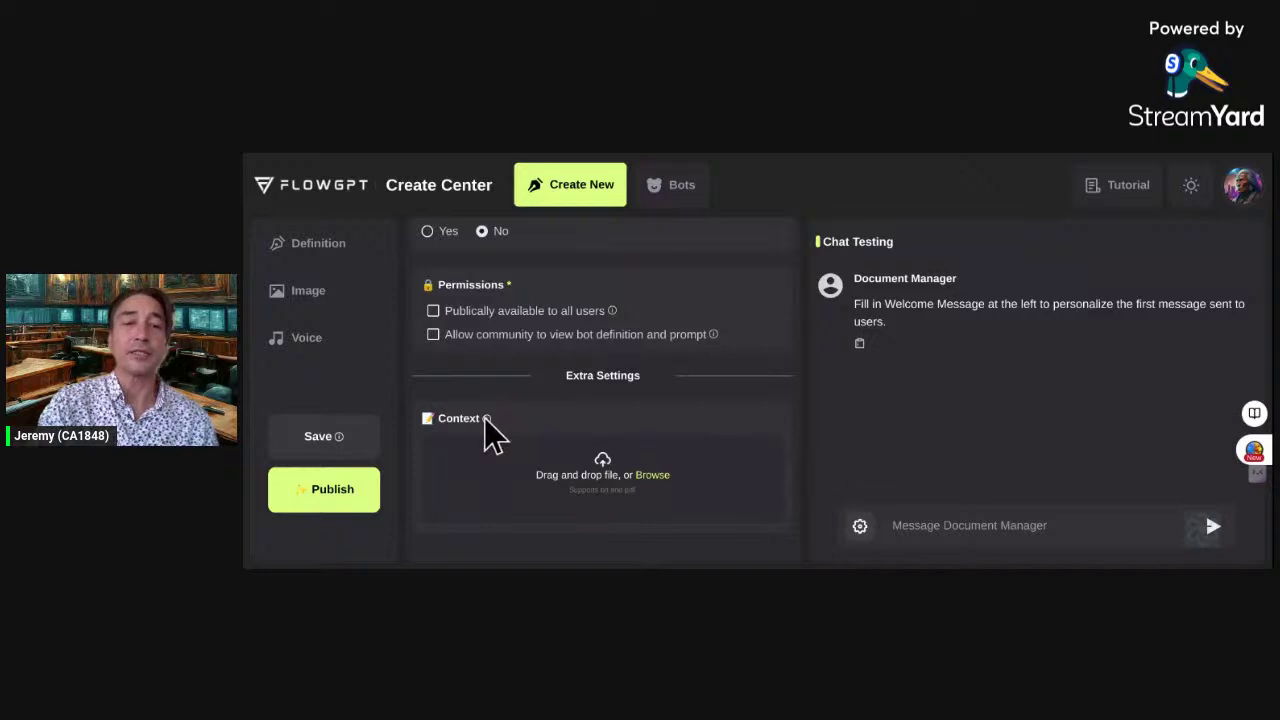
pyautogui.moveTo(487, 421)
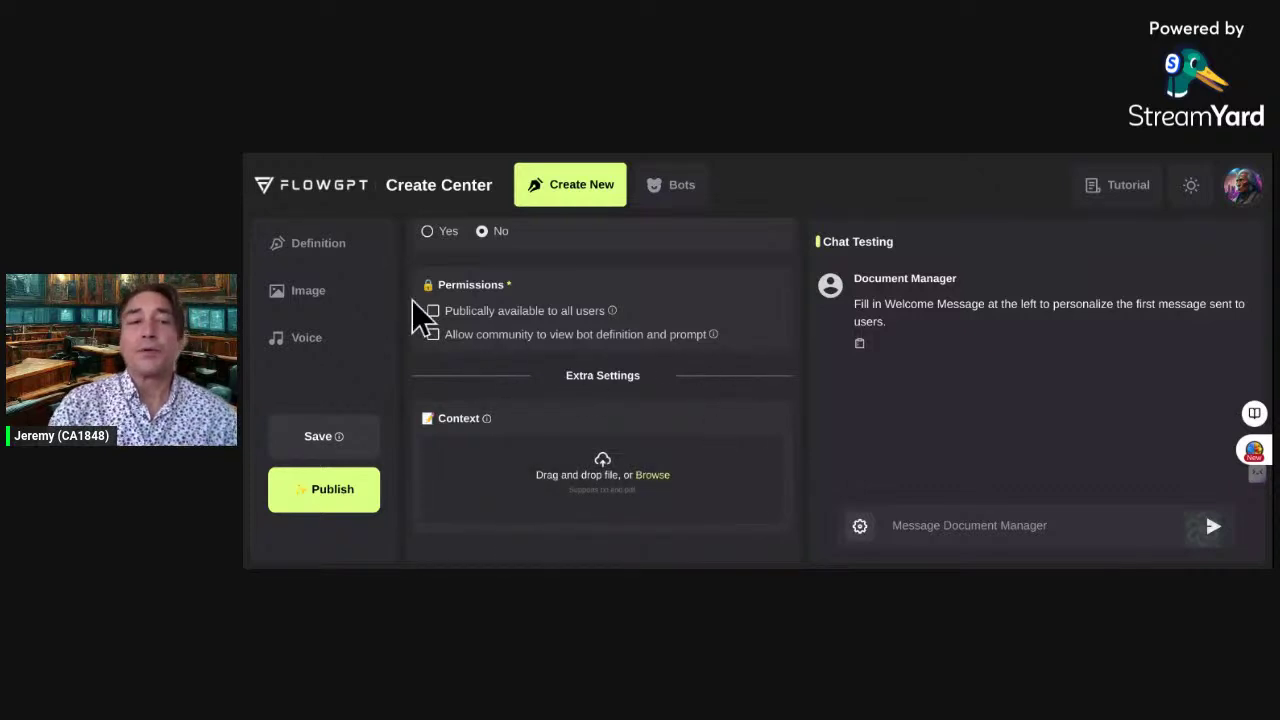
# - Inspect the bot's Image Generation options and browse the Voice Library, returning to the Definition settings
pyautogui.click(345, 303)
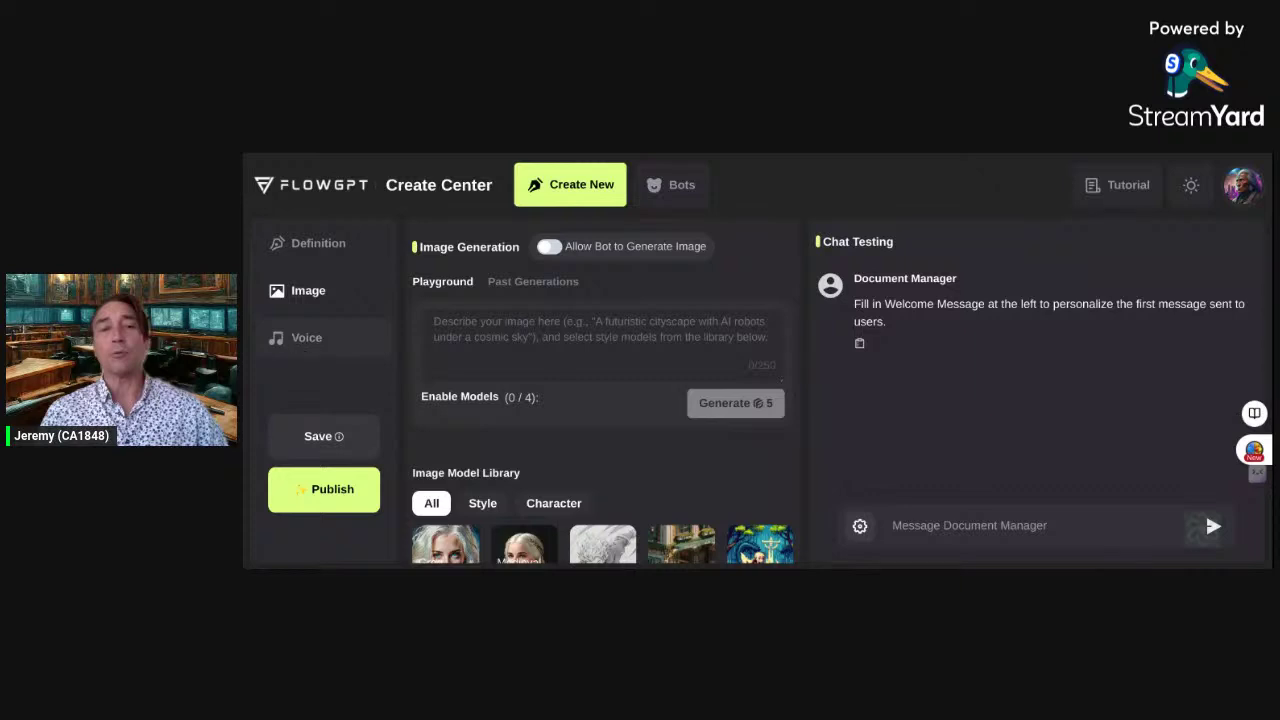
pyautogui.click(306, 337)
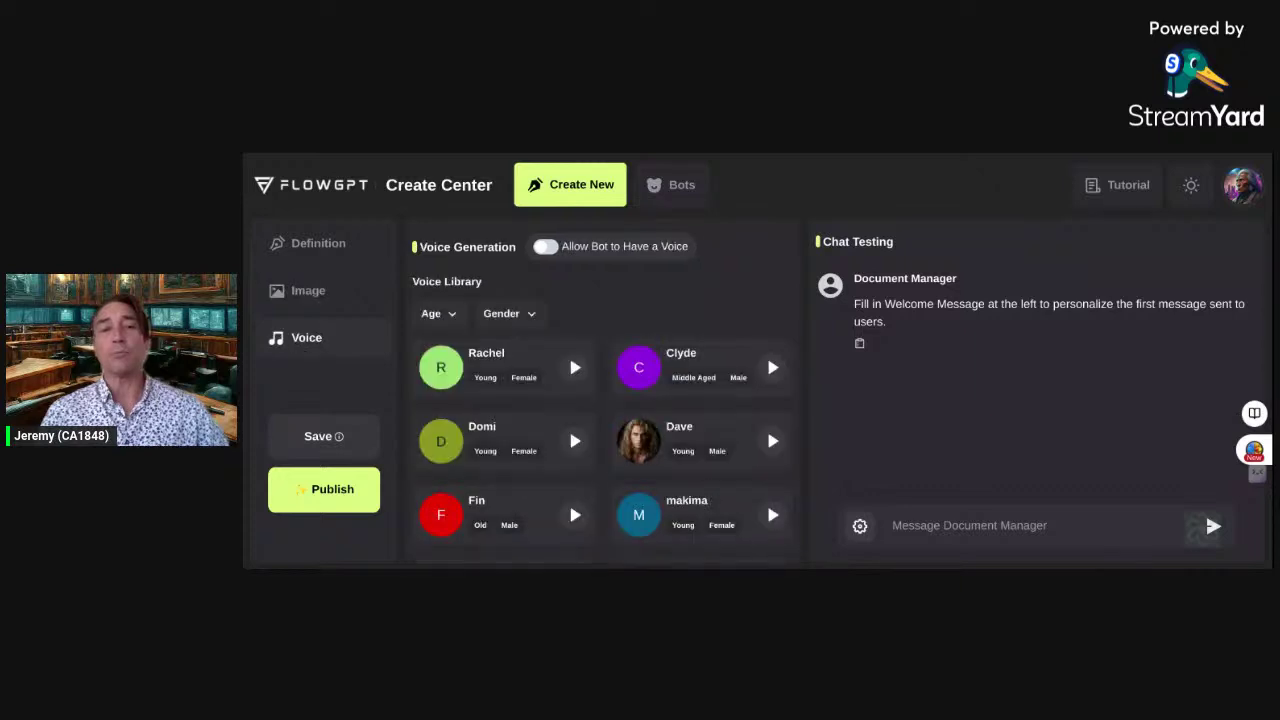
pyautogui.click(545, 383)
pyautogui.scroll(-2, 545, 383)
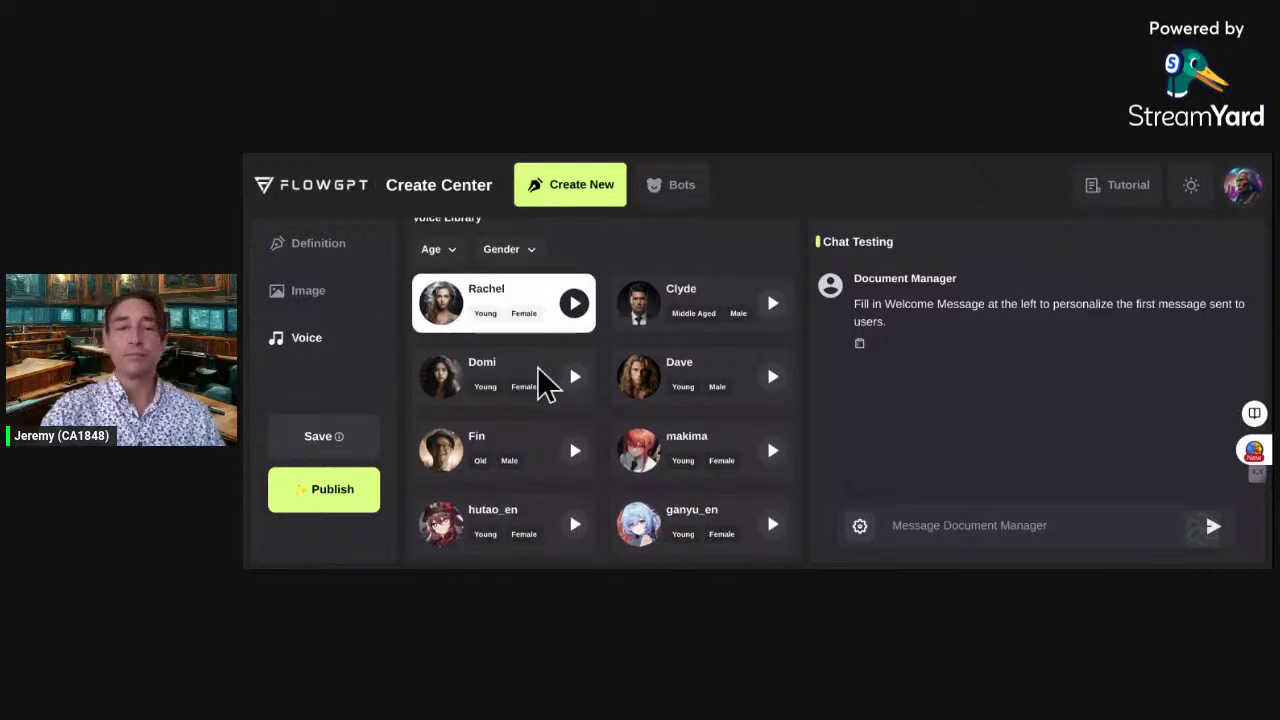
pyautogui.scroll(-2, 626, 371)
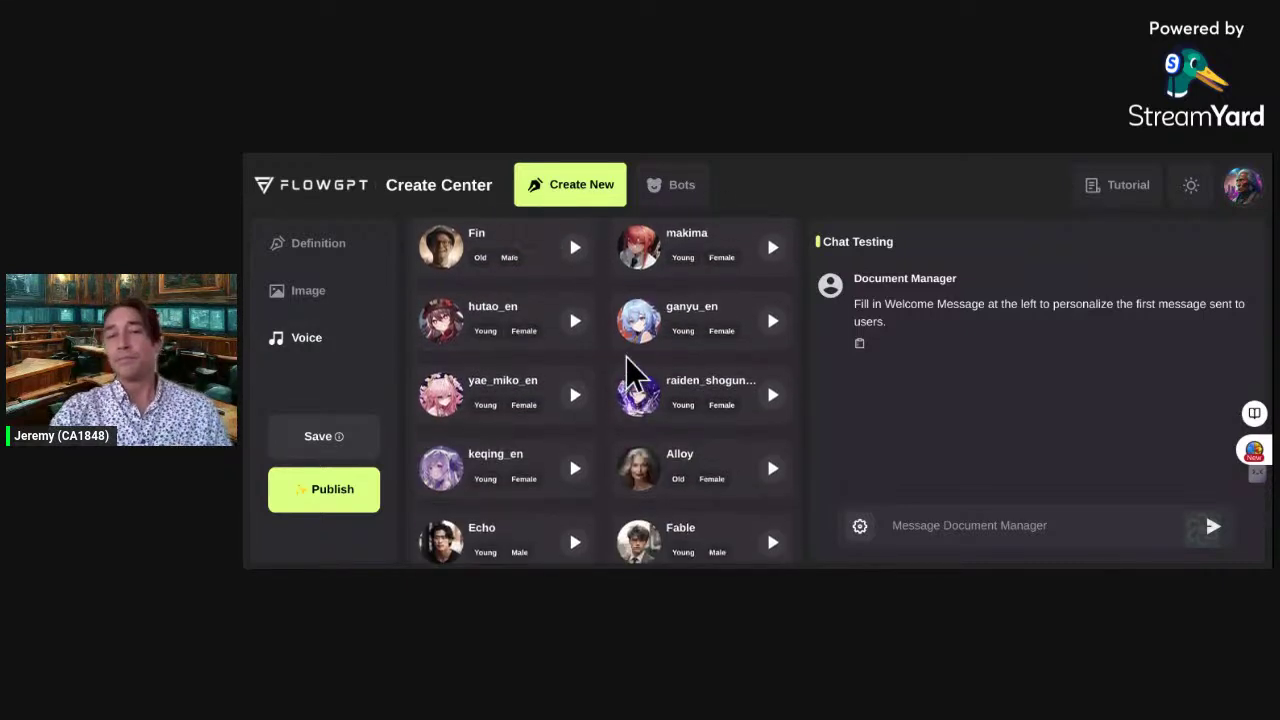
pyautogui.scroll(-2, 626, 371)
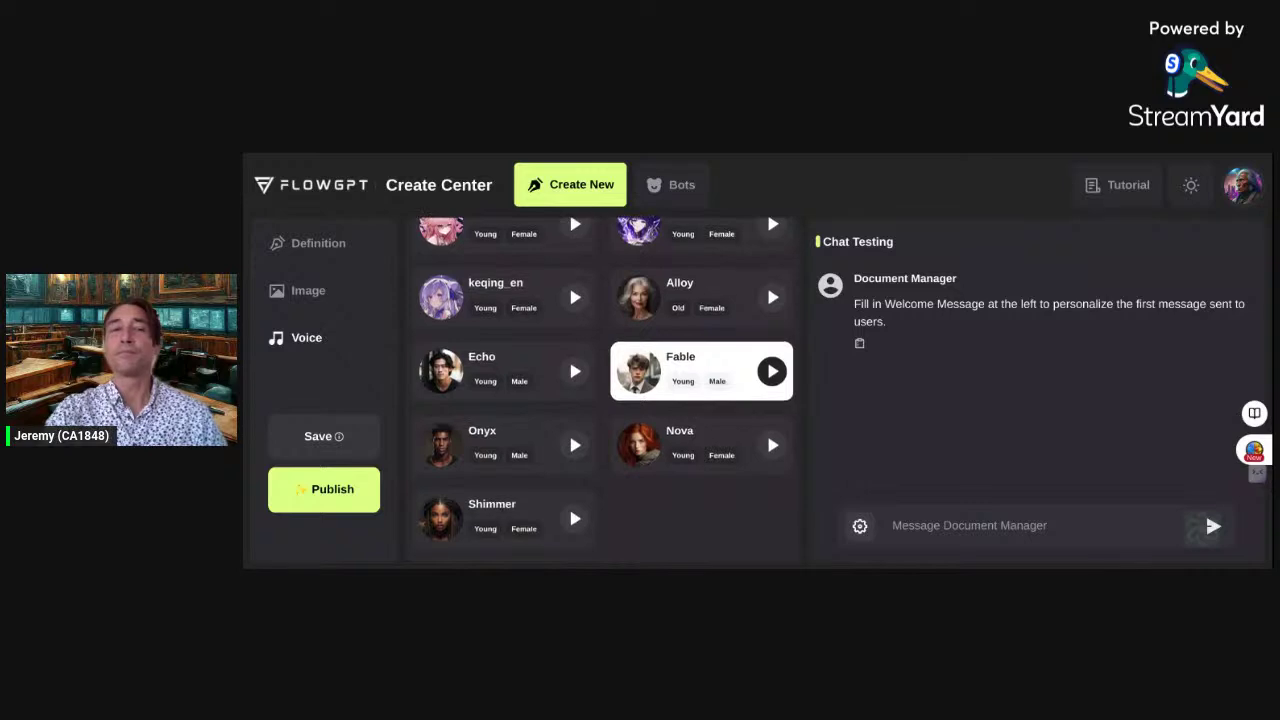
pyautogui.scroll(6, 626, 371)
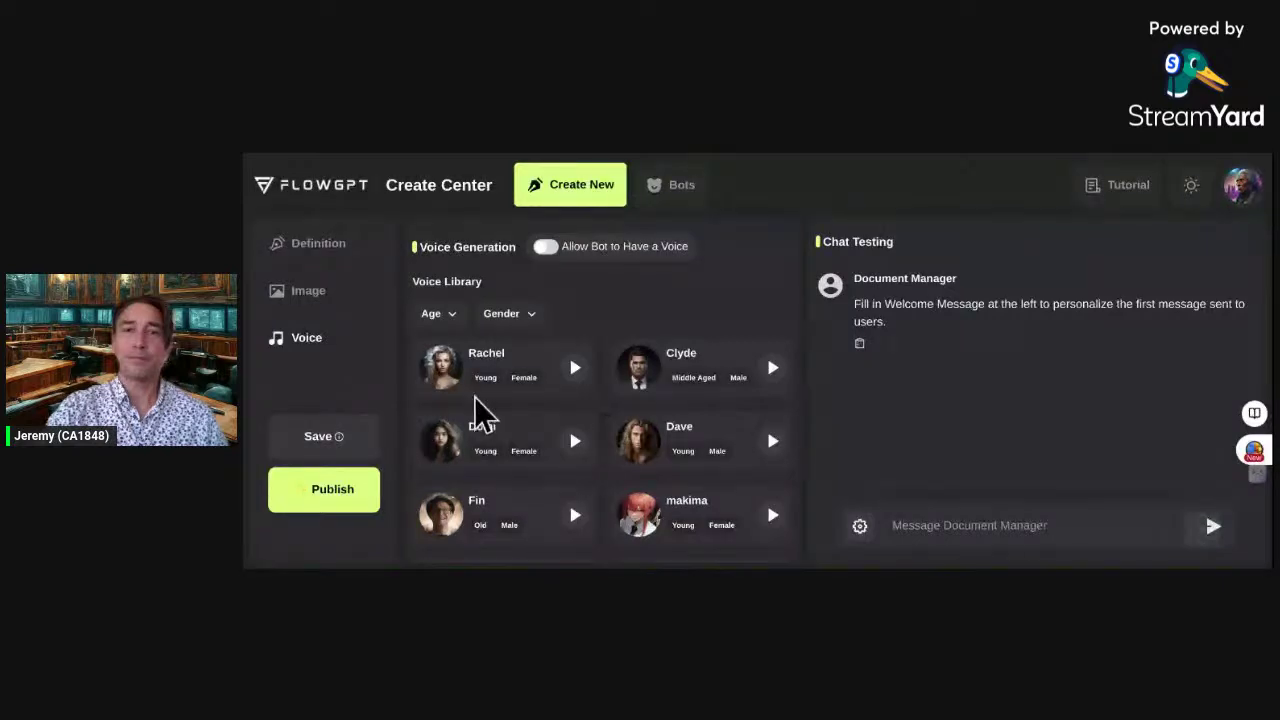
pyautogui.click(340, 262)
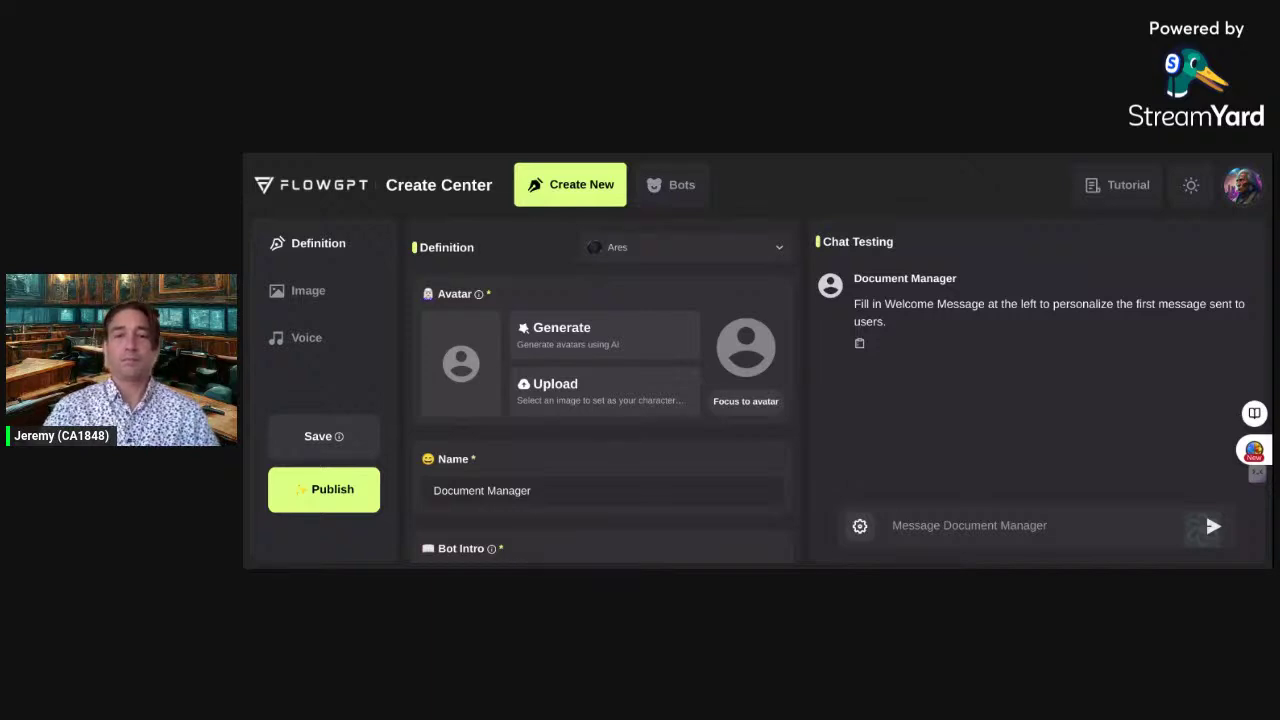
# - Switch to ChatGPT and begin a prompt explaining that "we are creating a chat bot for a busy legal office"
pyautogui.hotkey('ctrl', 'Tab')
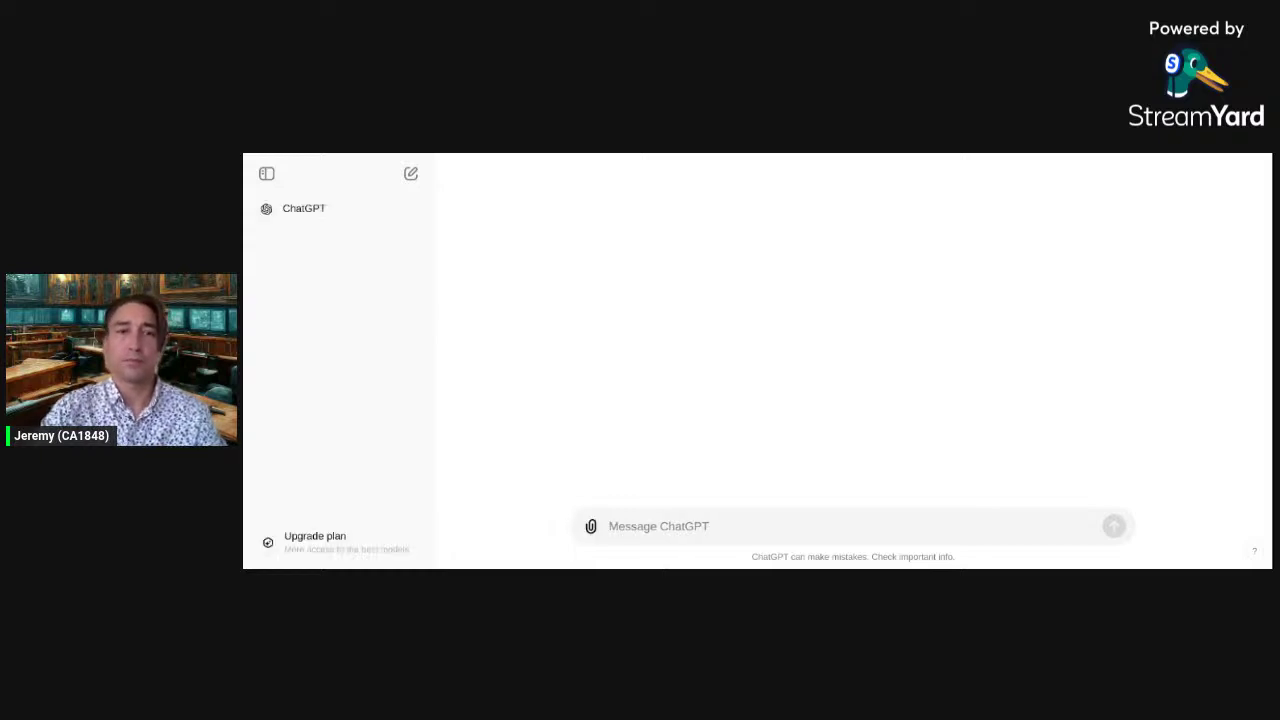
pyautogui.write('we are creating')
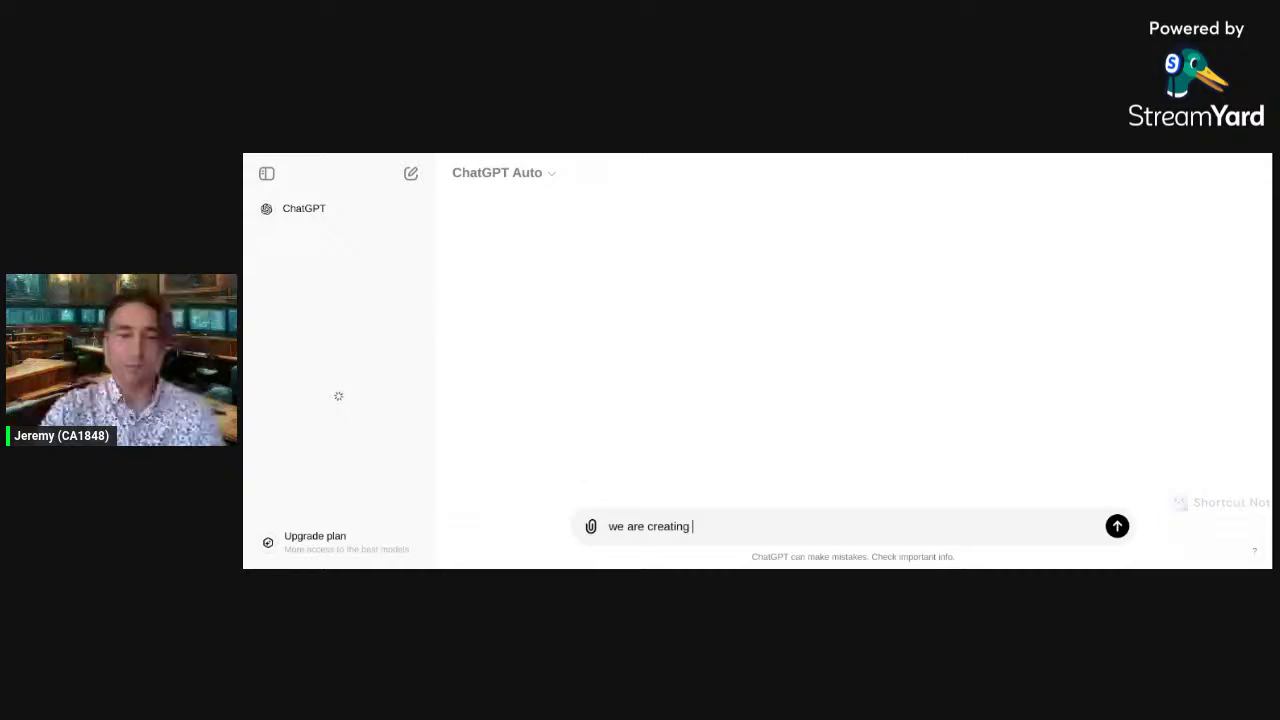
pyautogui.write('a chat bot for a legal office to sue for dcosum')
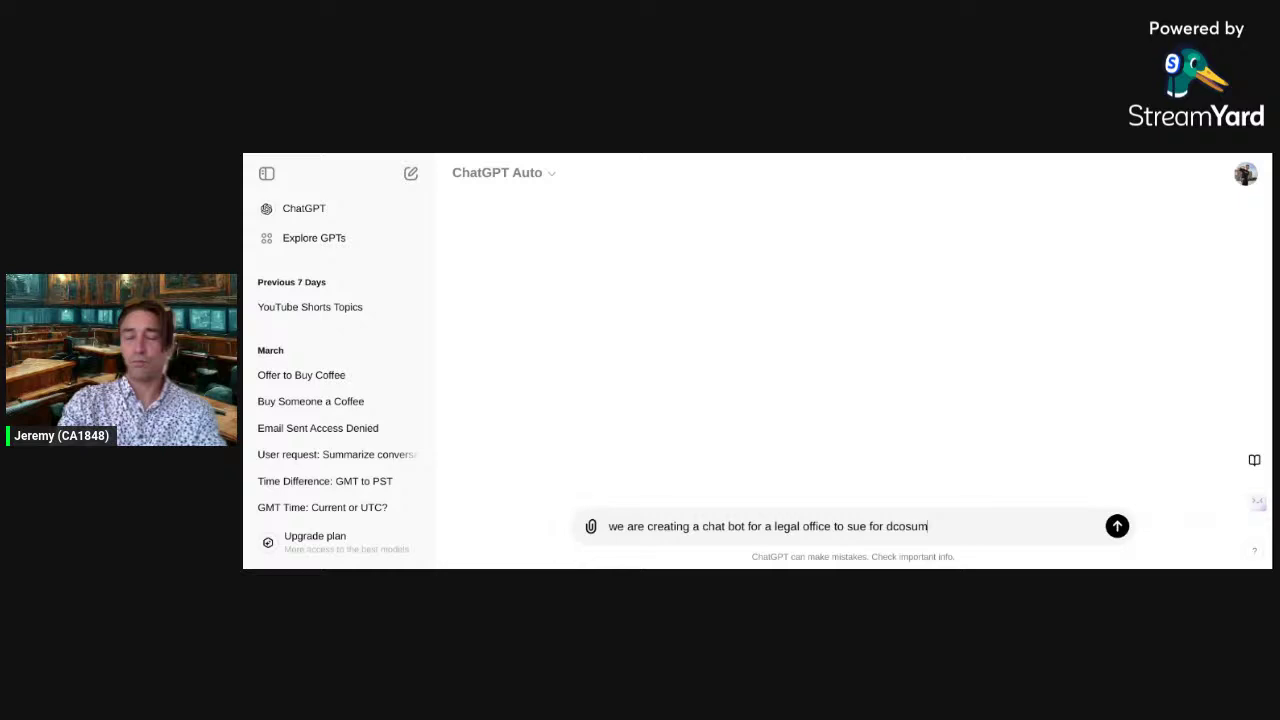
pyautogui.press('BackSpace')
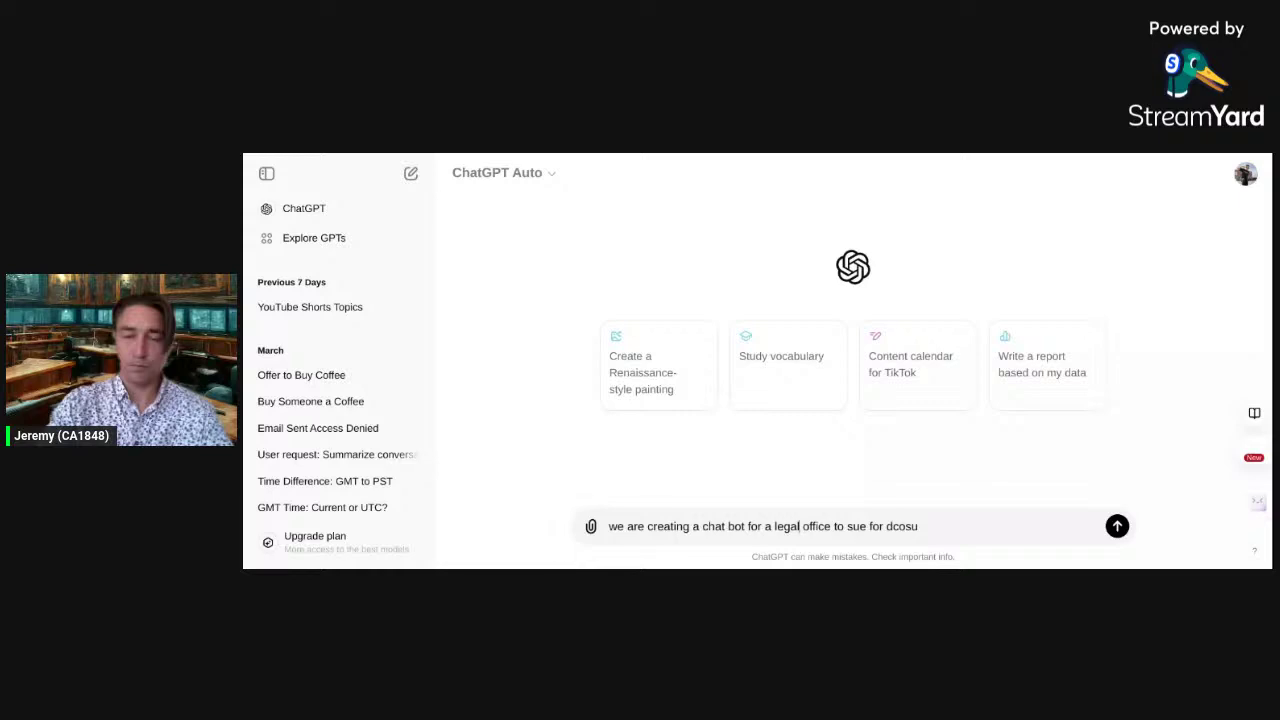
pyautogui.click(761, 526)
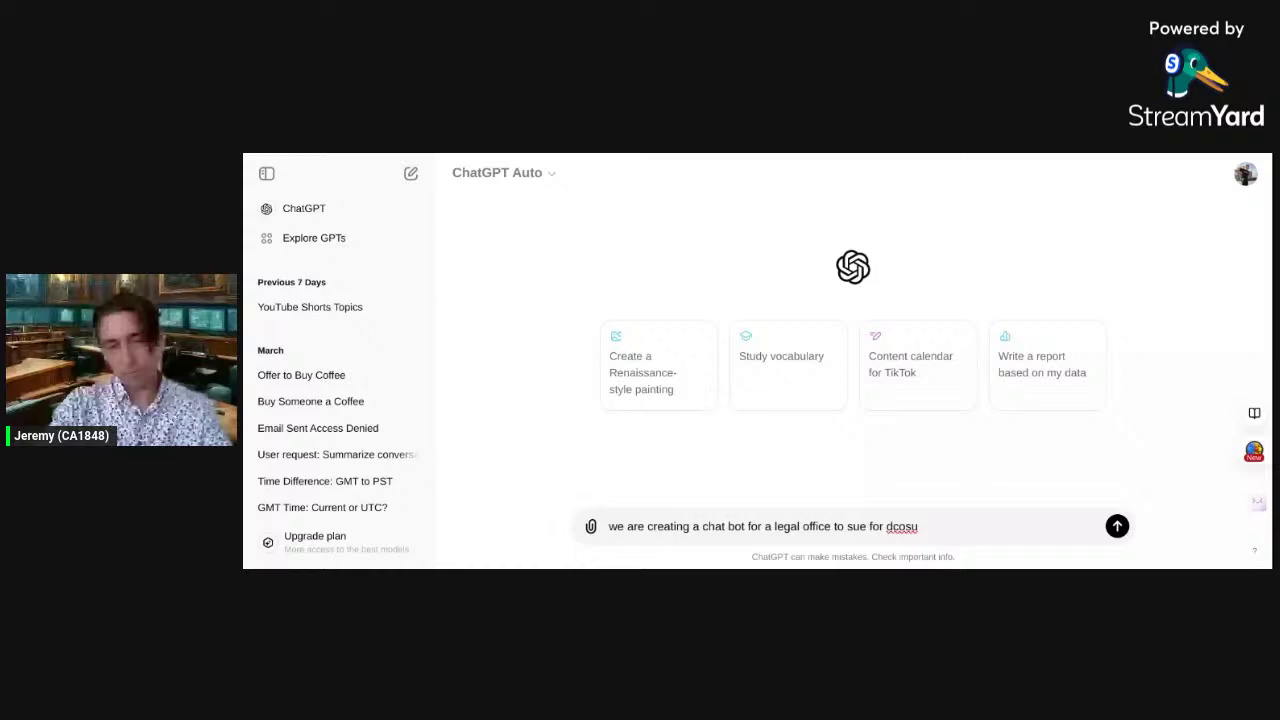
pyautogui.write('busy')
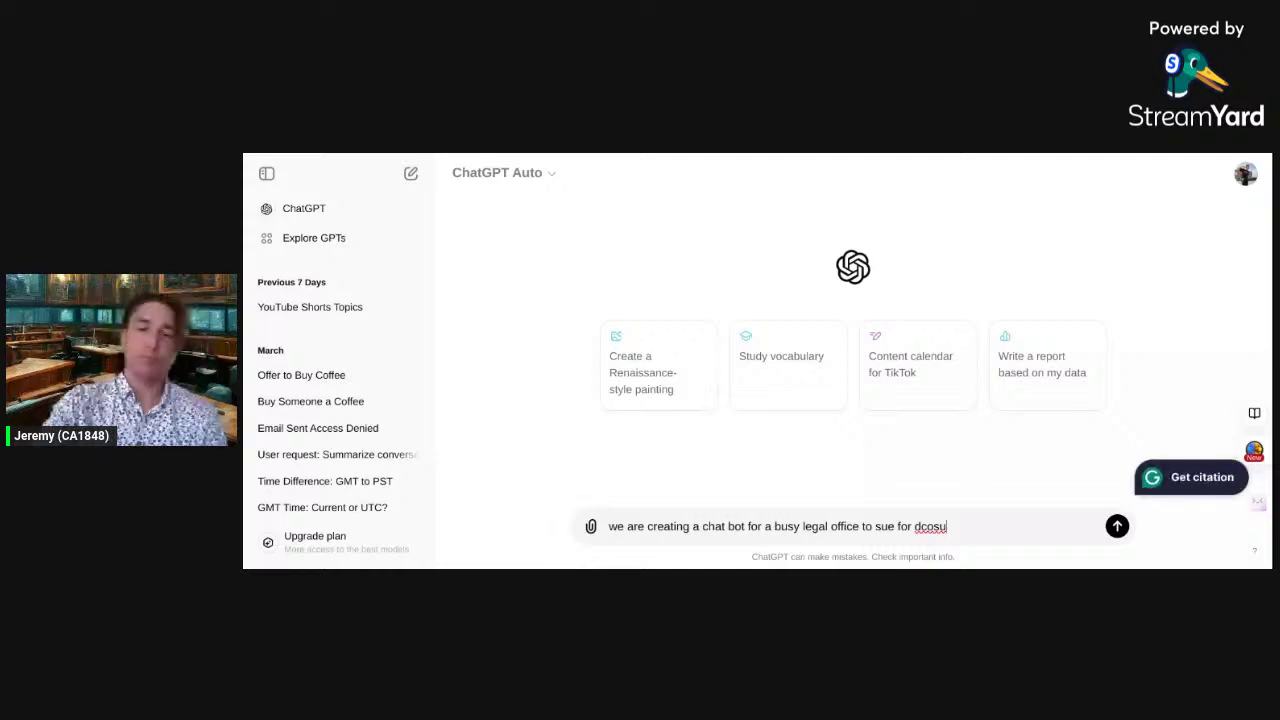
# - Replace the mistyped prompt ending with its use for document creation and management, and mention that the first field asks for a welcome message
pyautogui.press('BackSpace')
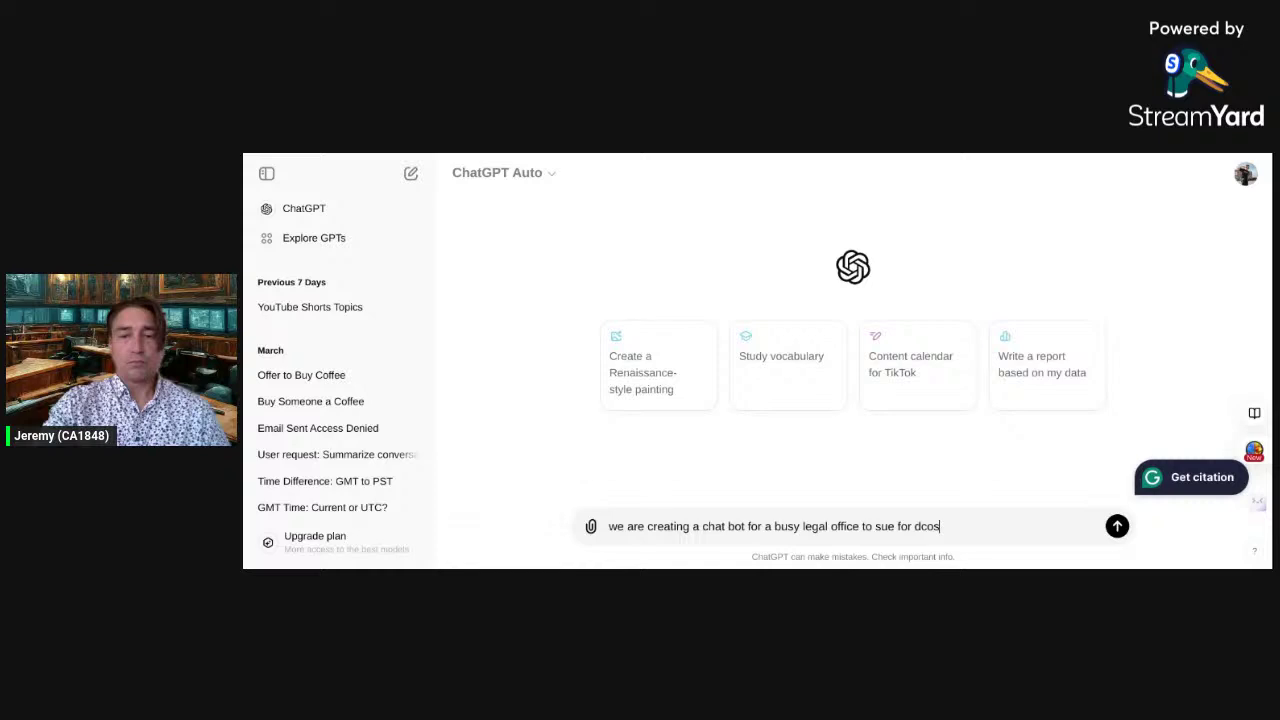
pyautogui.press('BackSpace')
pyautogui.press('BackSpace')
pyautogui.press('BackSpace')
pyautogui.press('BackSpace')
pyautogui.press('BackSpace')
pyautogui.press('BackSpace')
pyautogui.press('BackSpace')
pyautogui.press('BackSpace')
pyautogui.press('BackSpace')
pyautogui.press('BackSpace')
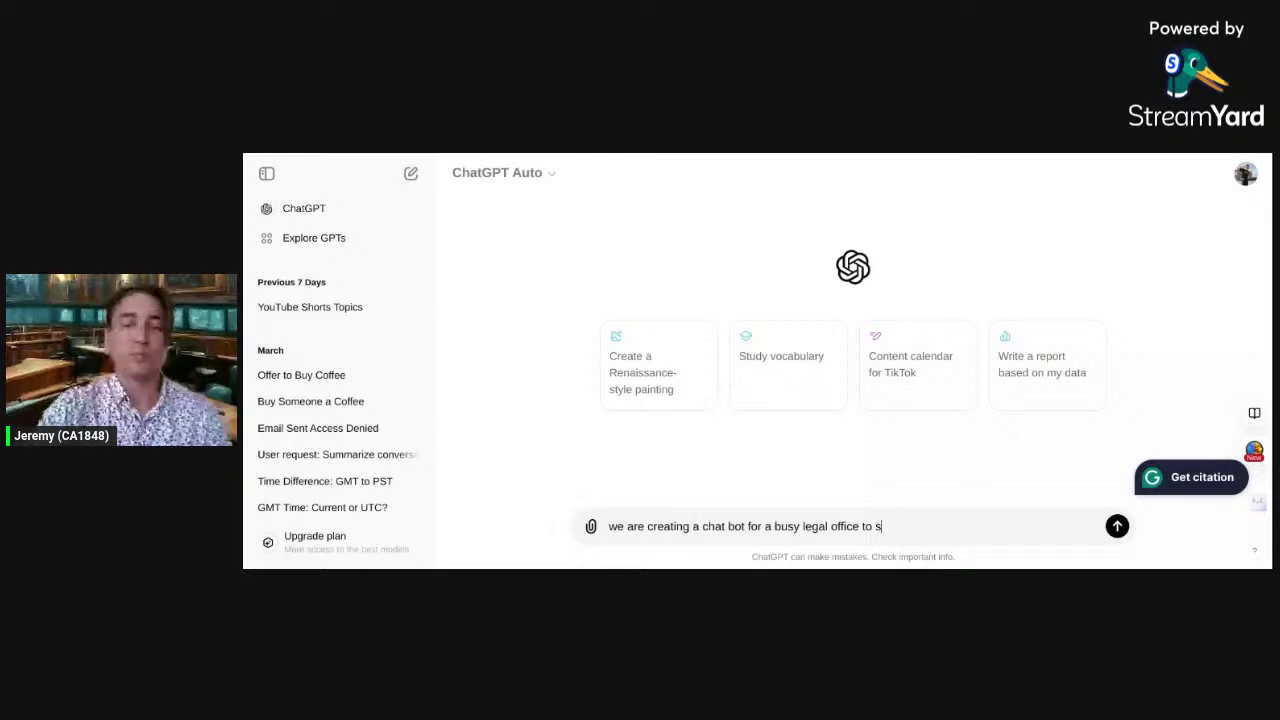
pyautogui.press('BackSpace')
pyautogui.write('use for document creation and management. the foirst fireld is asking for a wwelcome message.')
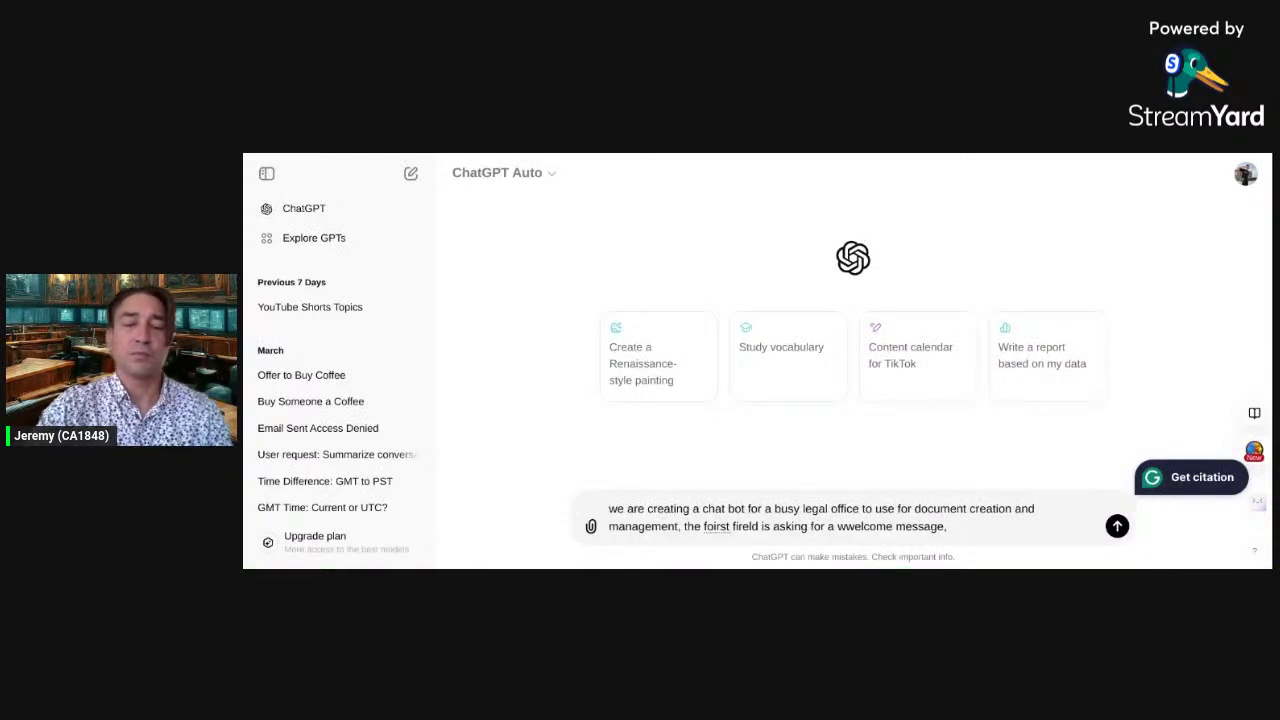
# - Extend the prompt to say the bot is for the internal team and ask ChatGPT to "create the welcome message"
pyautogui.write(' this is to b')
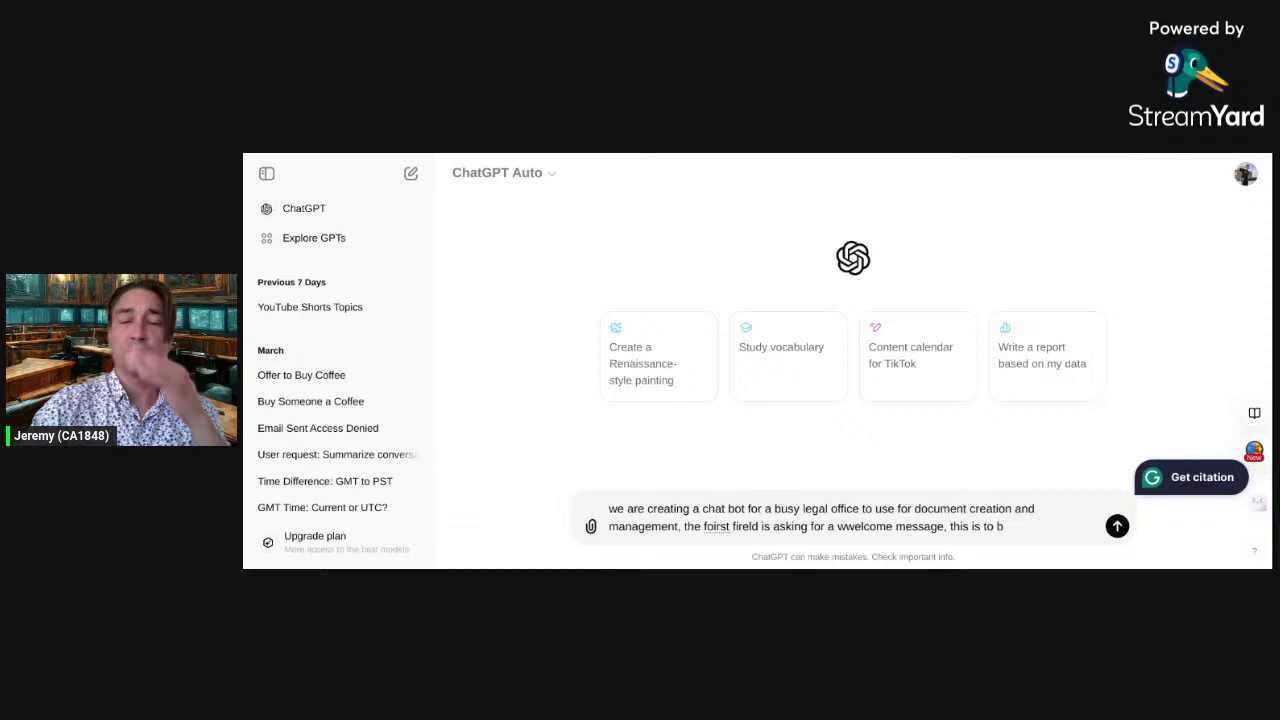
pyautogui.write('e sued by the internal')
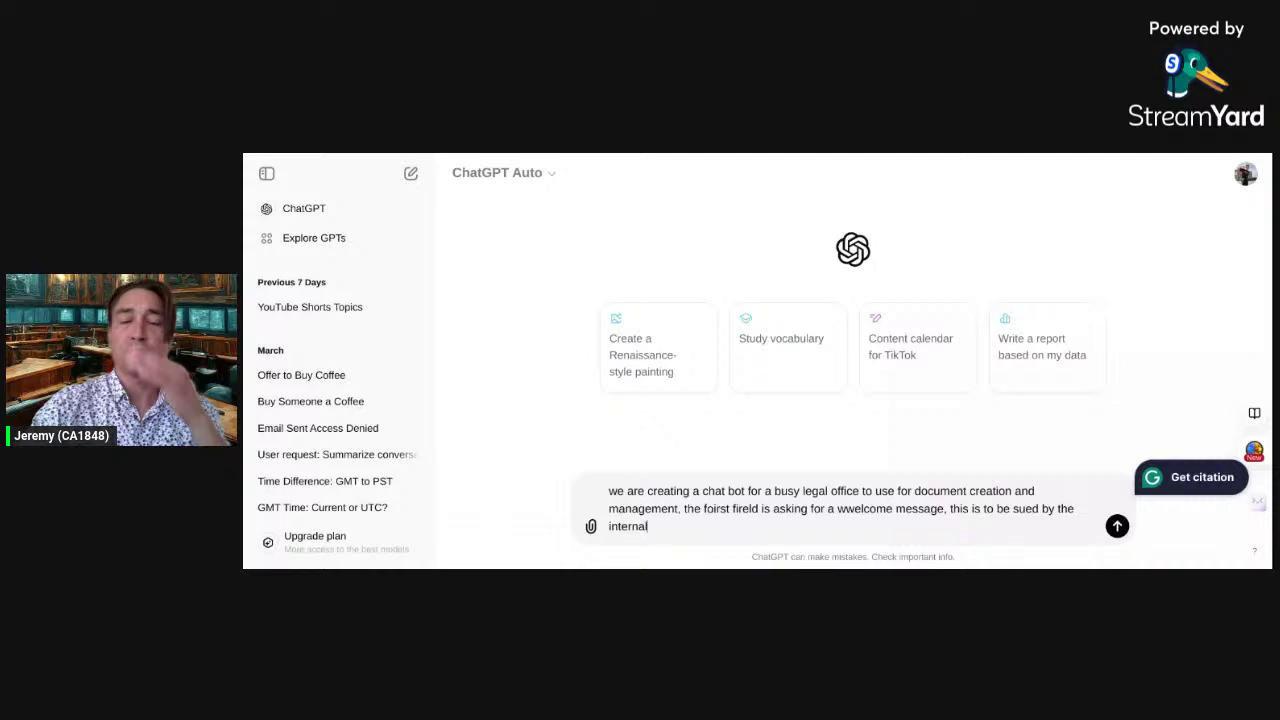
pyautogui.write(' team, what are')
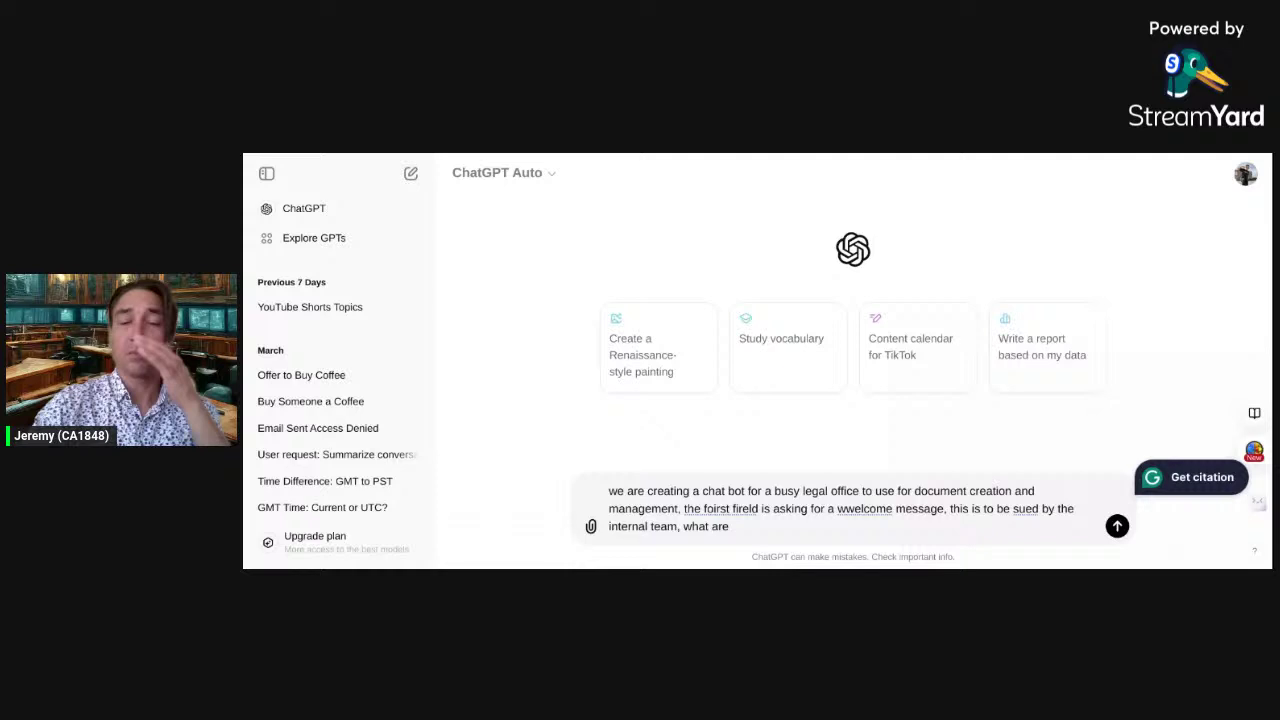
pyautogui.press('BackSpace')
pyautogui.press('BackSpace')
pyautogui.press('BackSpace')
pyautogui.press('BackSpace')
pyautogui.press('BackSpace')
pyautogui.press('BackSpace')
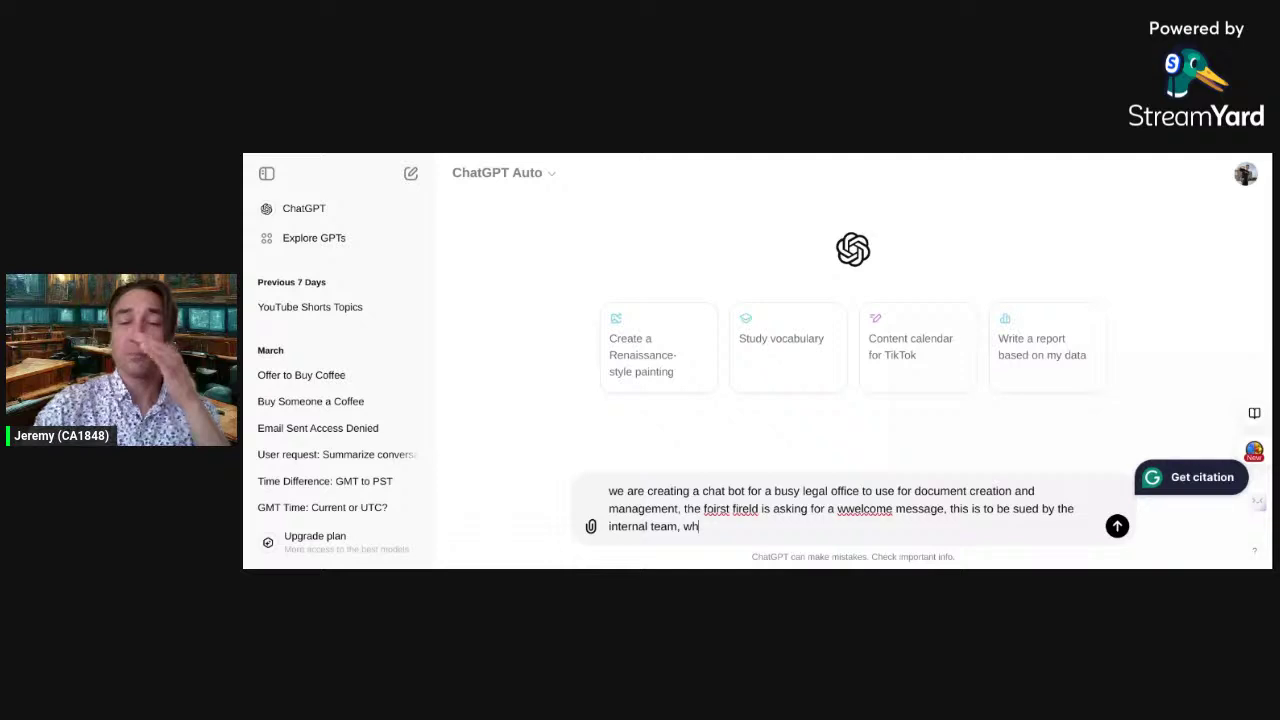
pyautogui.press('BackSpace')
pyautogui.press('BackSpace')
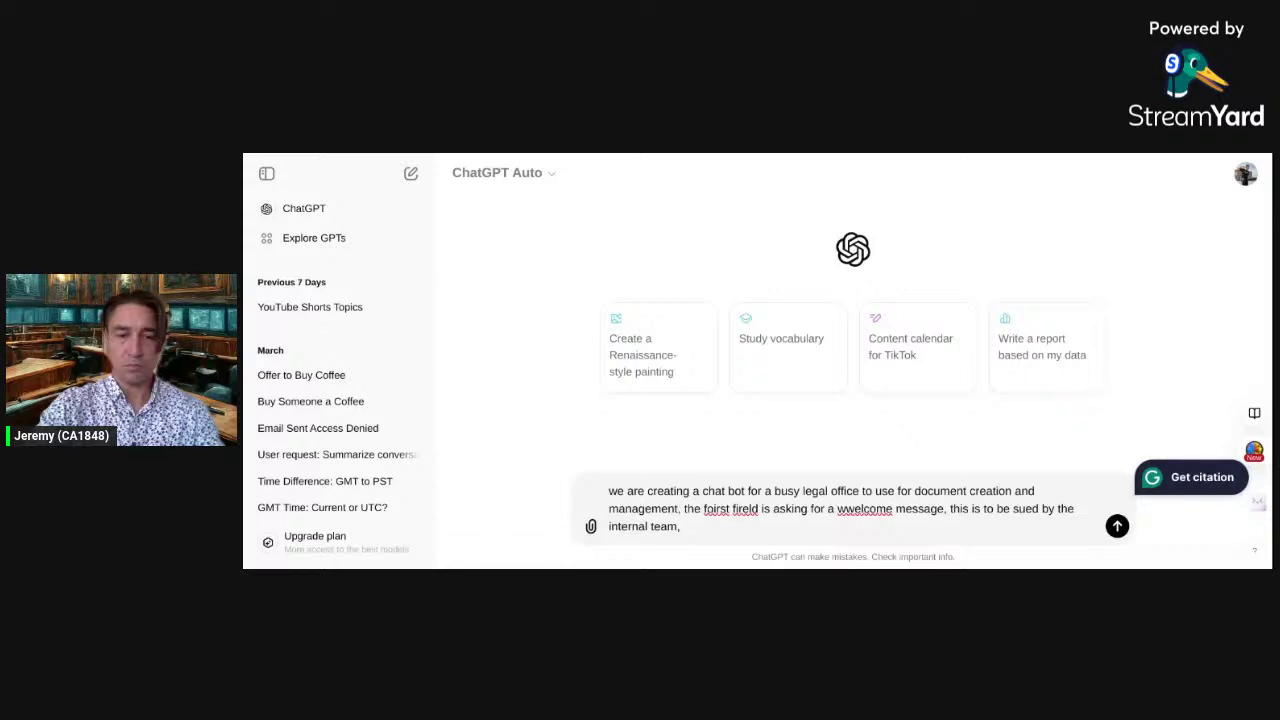
pyautogui.write('create the welcome message')
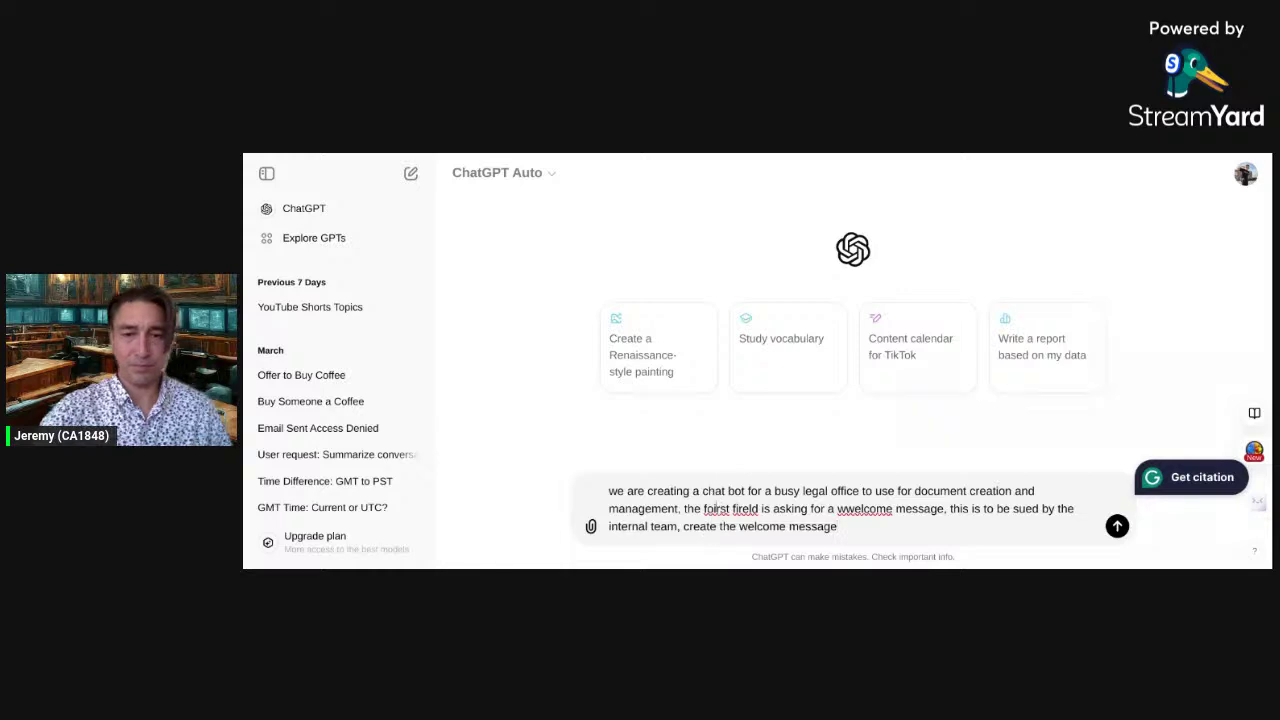
# - Correct the misspelled "first", "field" and "welcome" in the prompt and submit it
pyautogui.press('BackSpace')
pyautogui.click(737, 509)
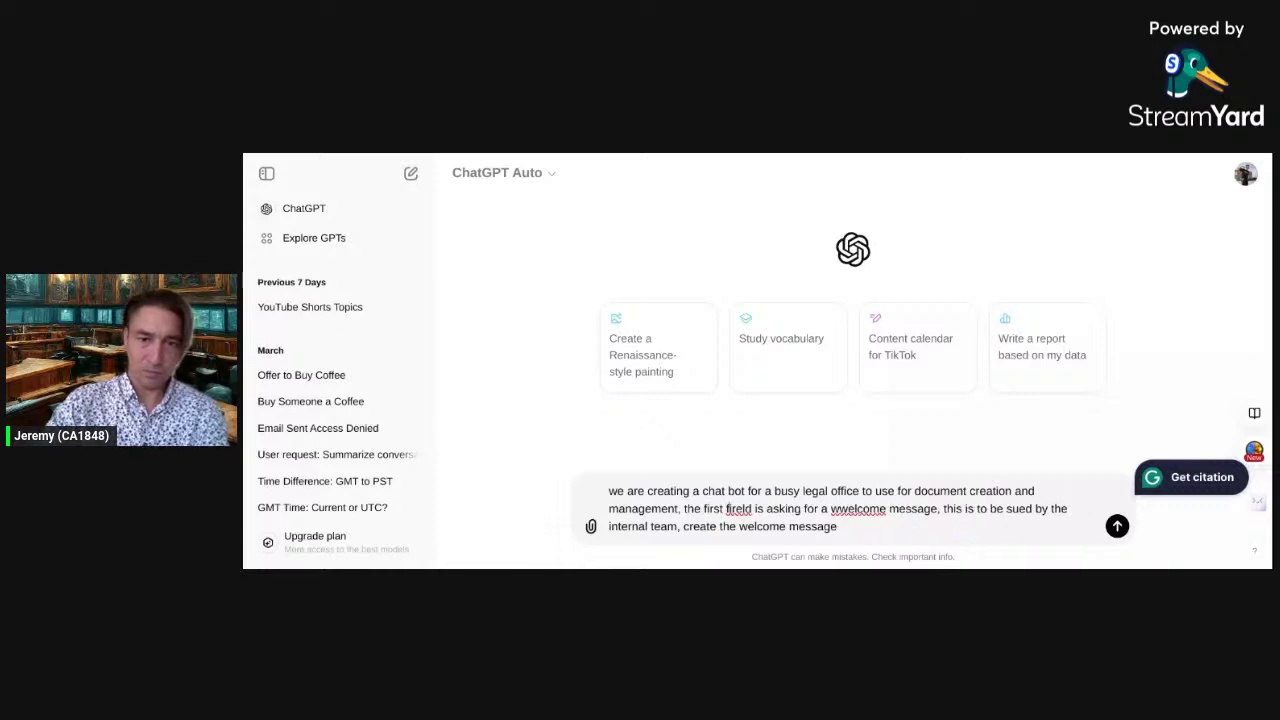
pyautogui.press('BackSpace')
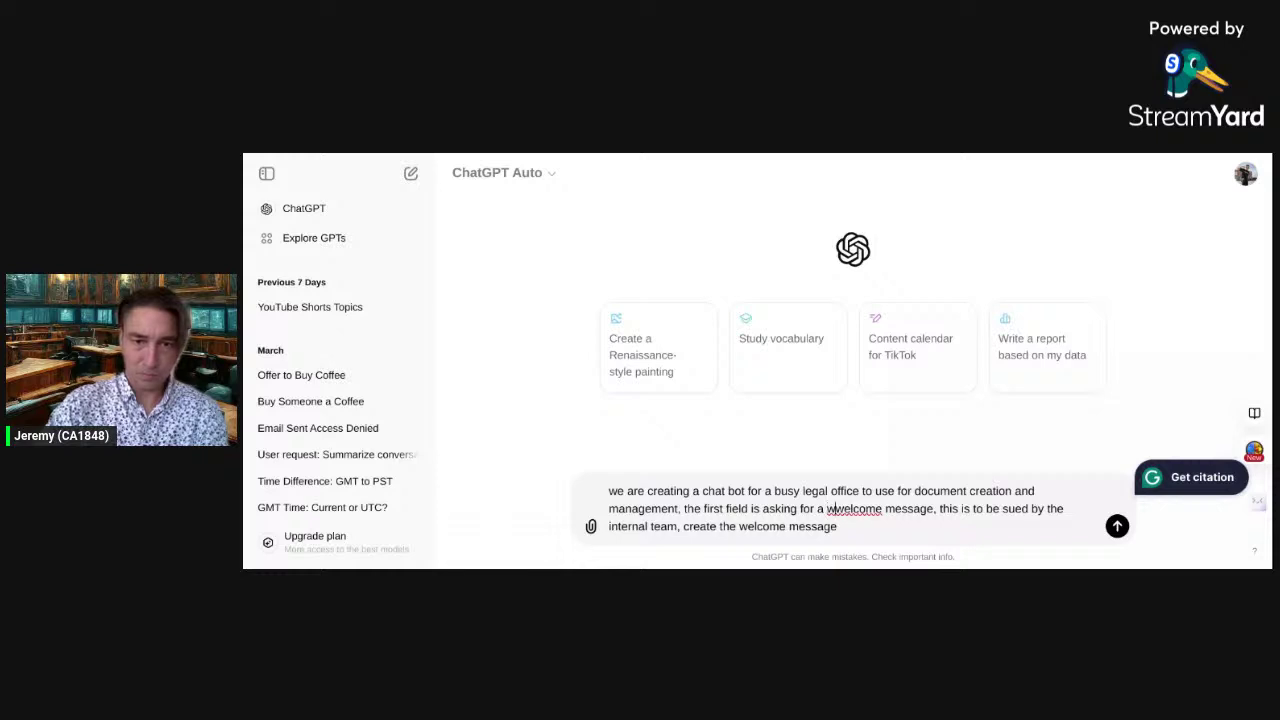
pyautogui.press('BackSpace')
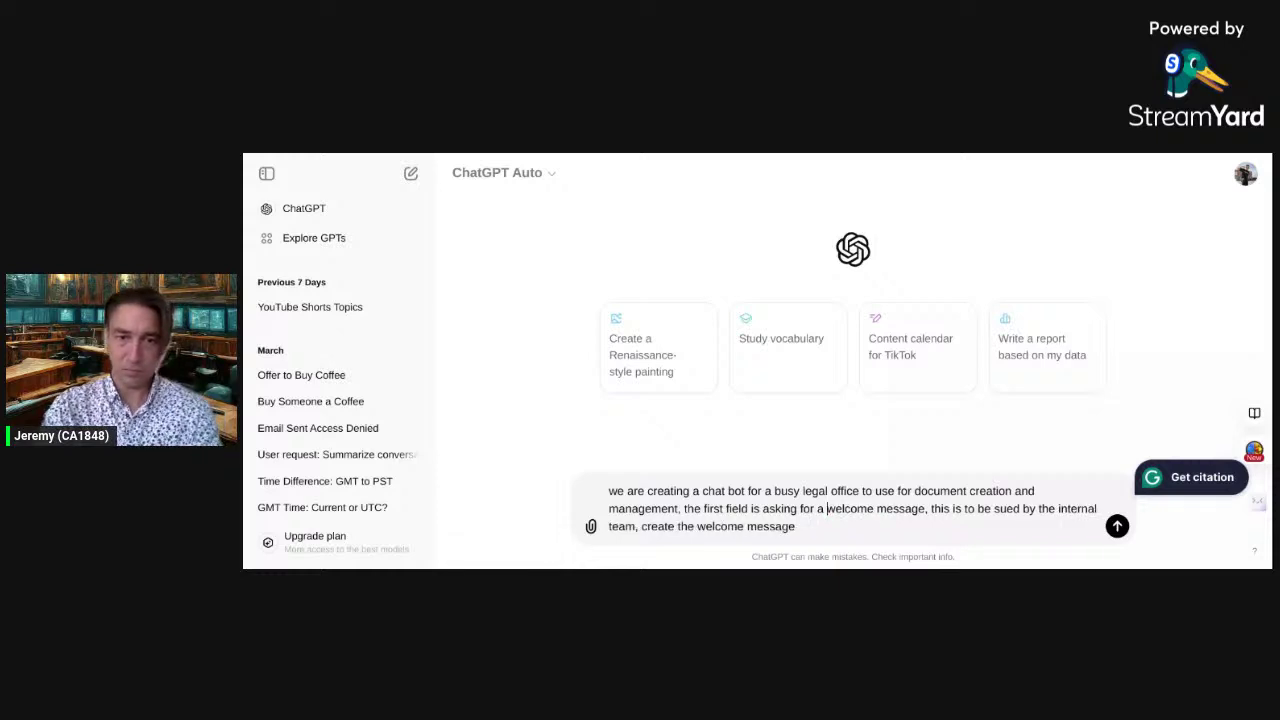
pyautogui.press('Return')
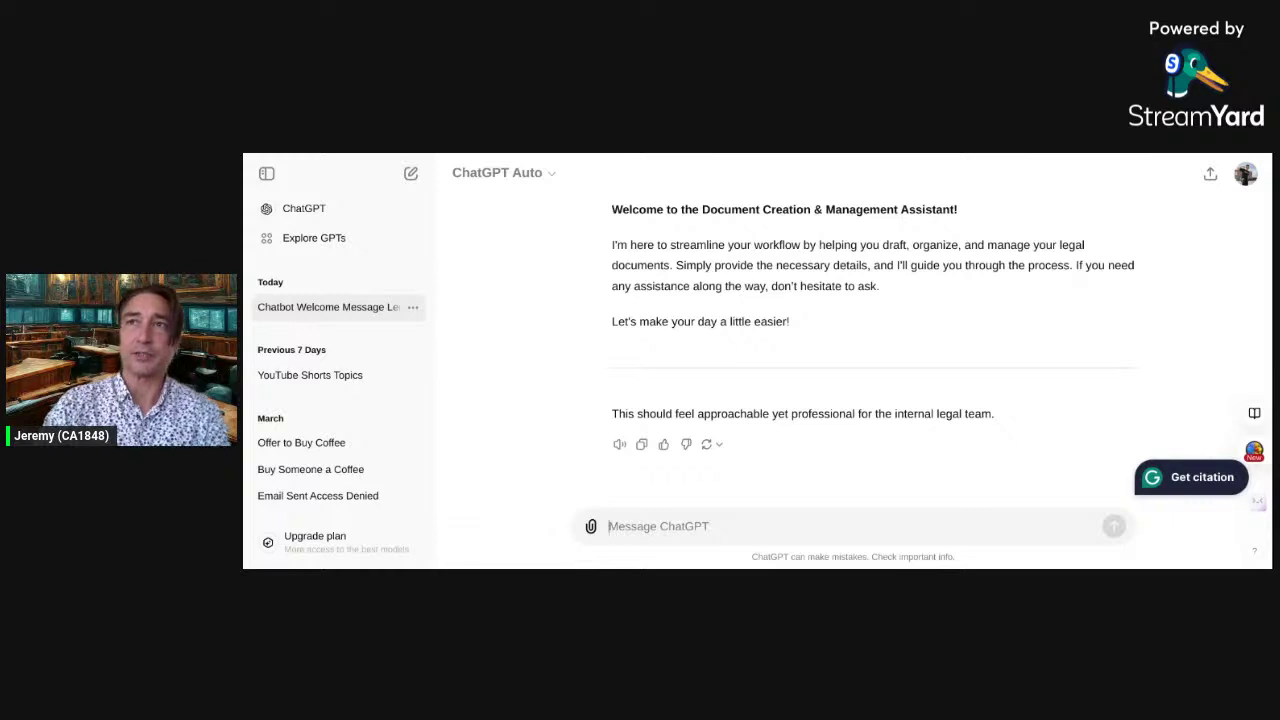
# - Start reading the generated welcome message aloud and review the reply together with the submitted prompt
pyautogui.click(619, 444)
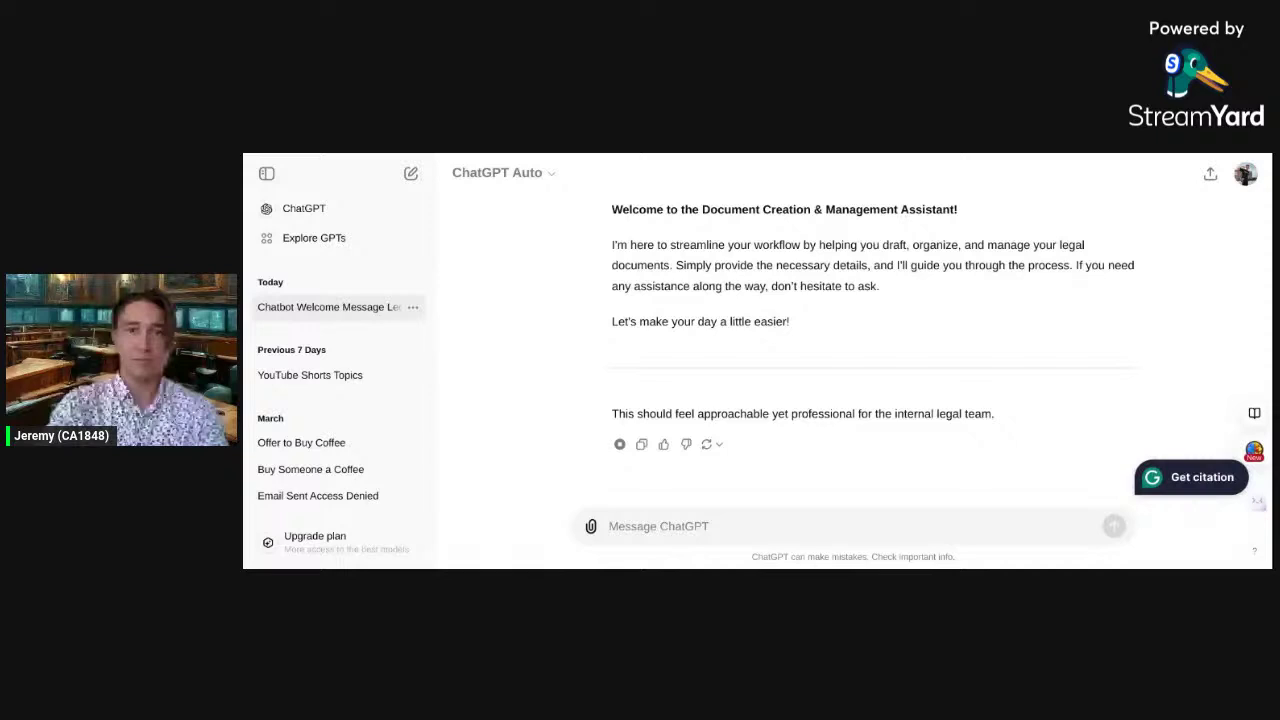
pyautogui.scroll(2, 850, 350)
pyautogui.scroll(1, 850, 350)
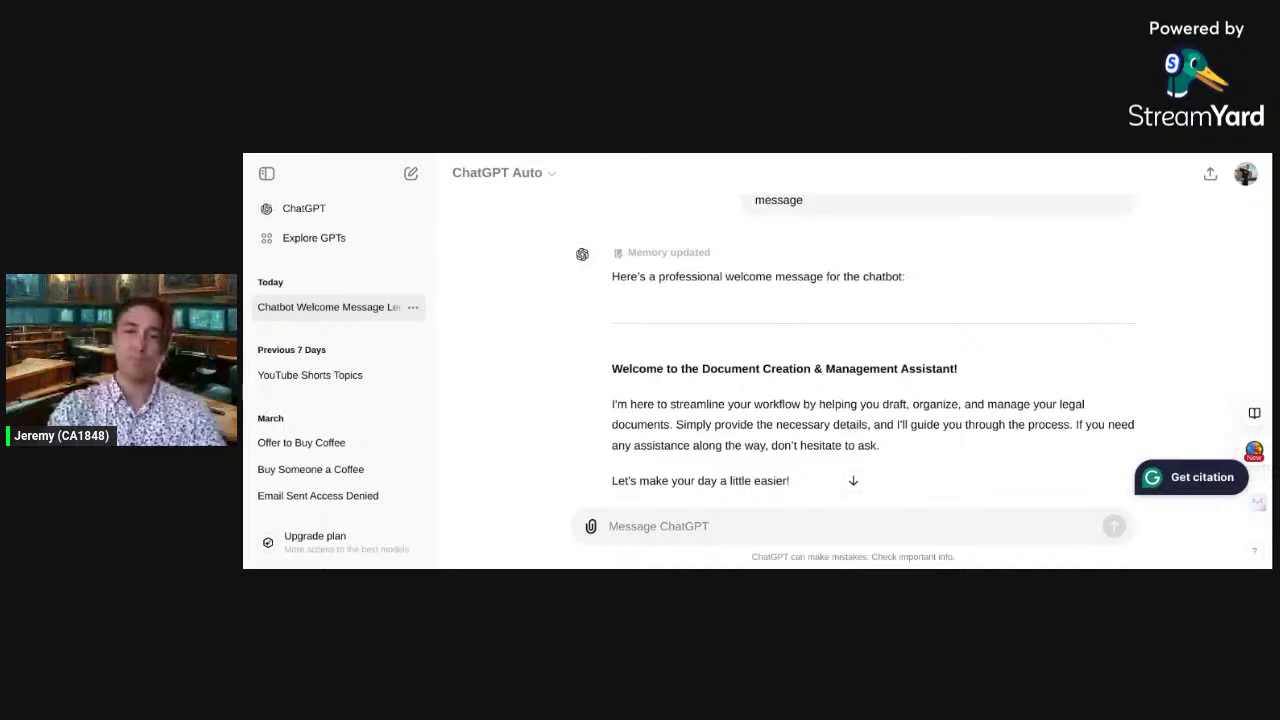
pyautogui.scroll(-1, 853, 340)
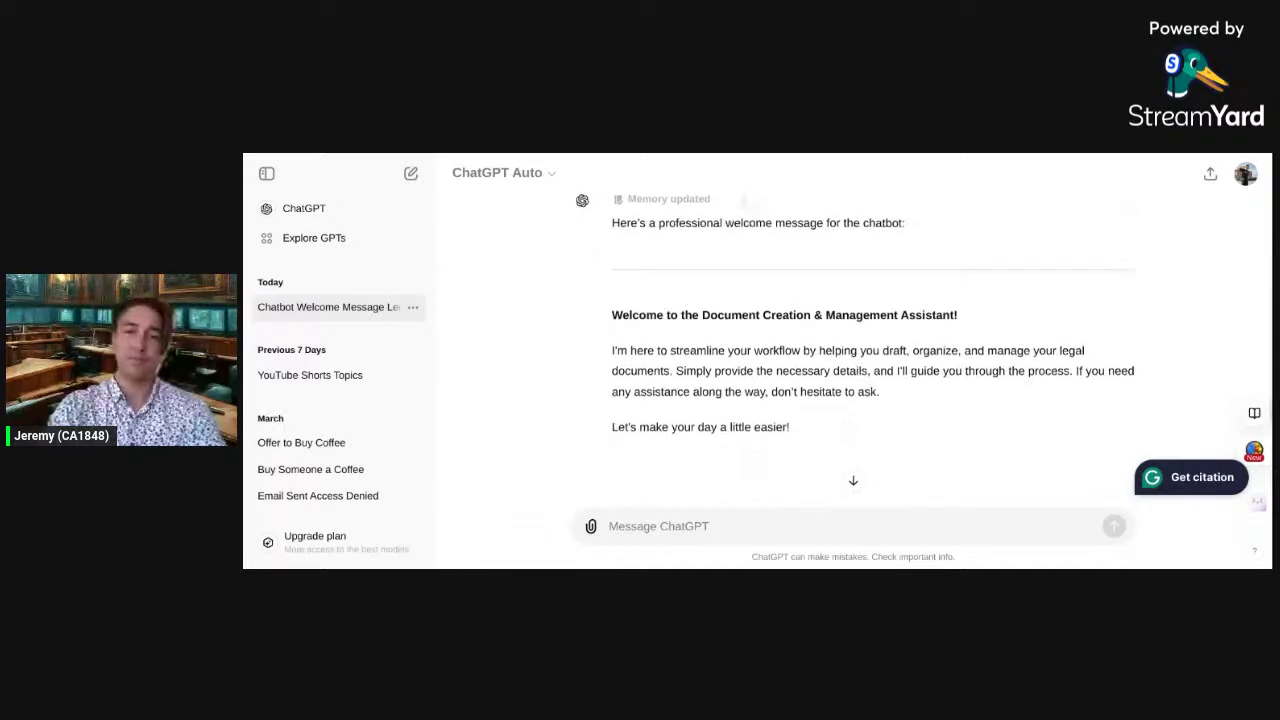
pyautogui.scroll(-1, 780, 333)
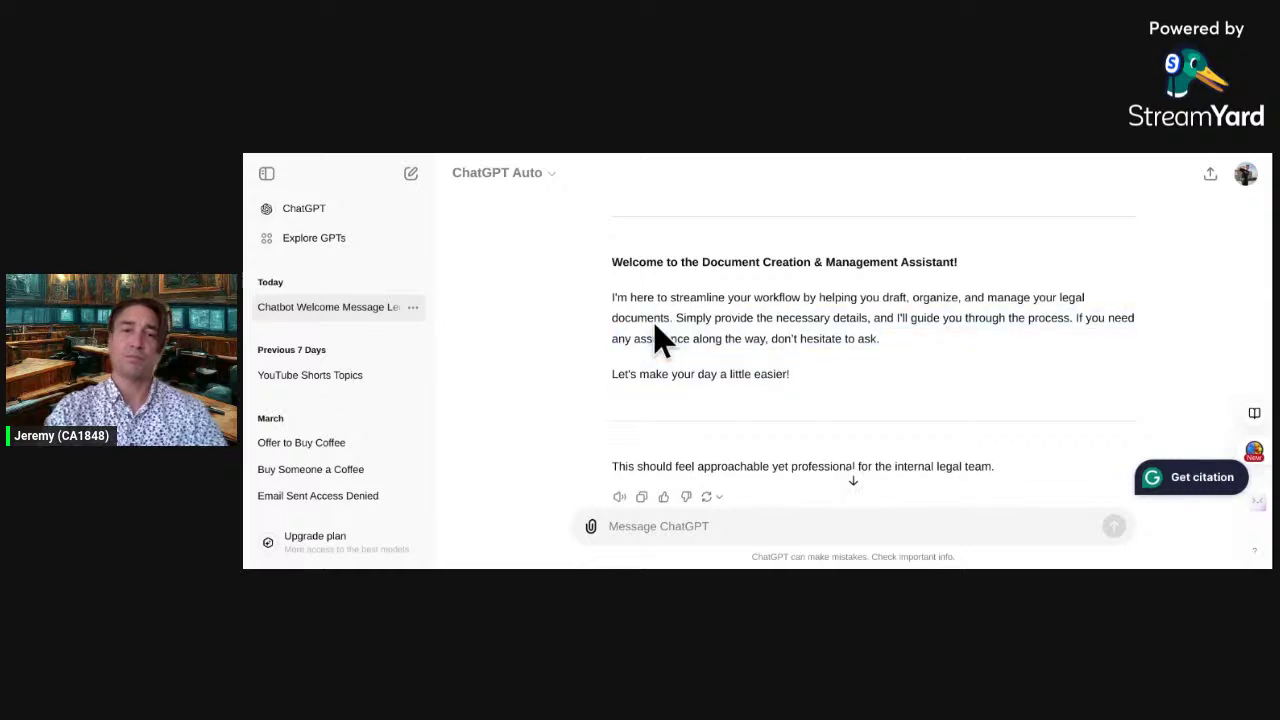
pyautogui.scroll(1, 655, 330)
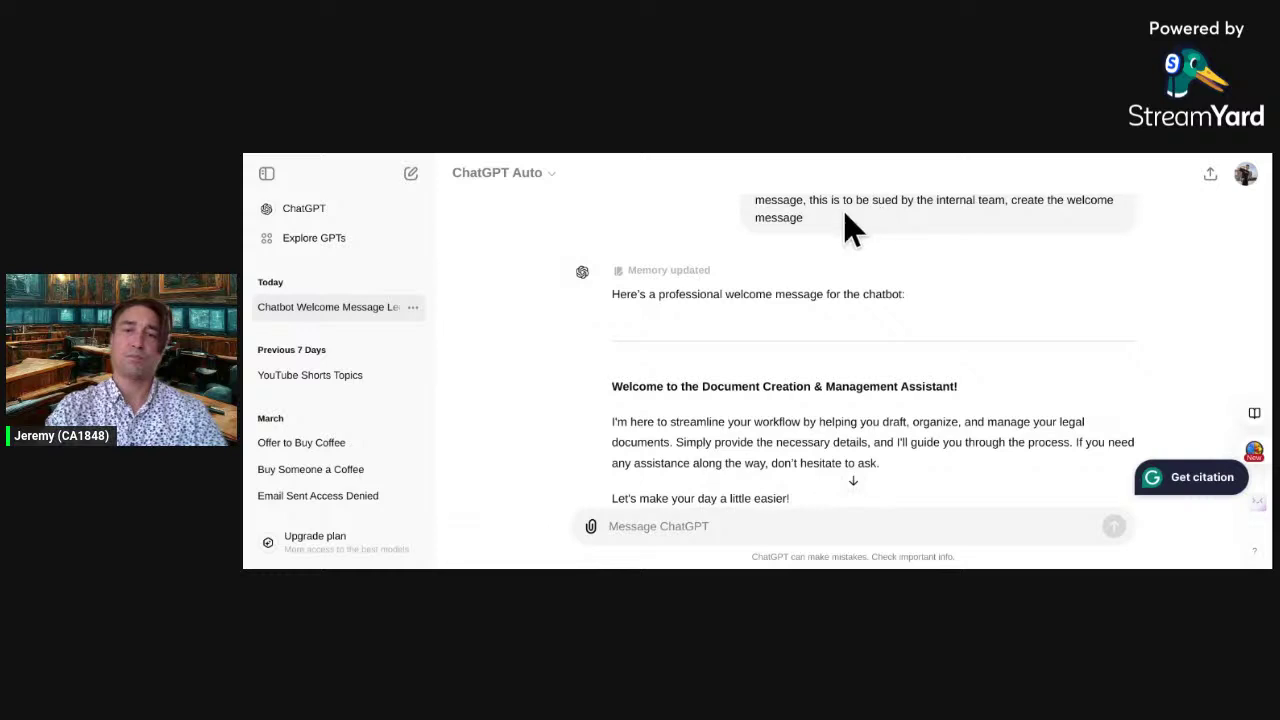
pyautogui.moveTo(833, 213); pyautogui.dragTo(763, 220)
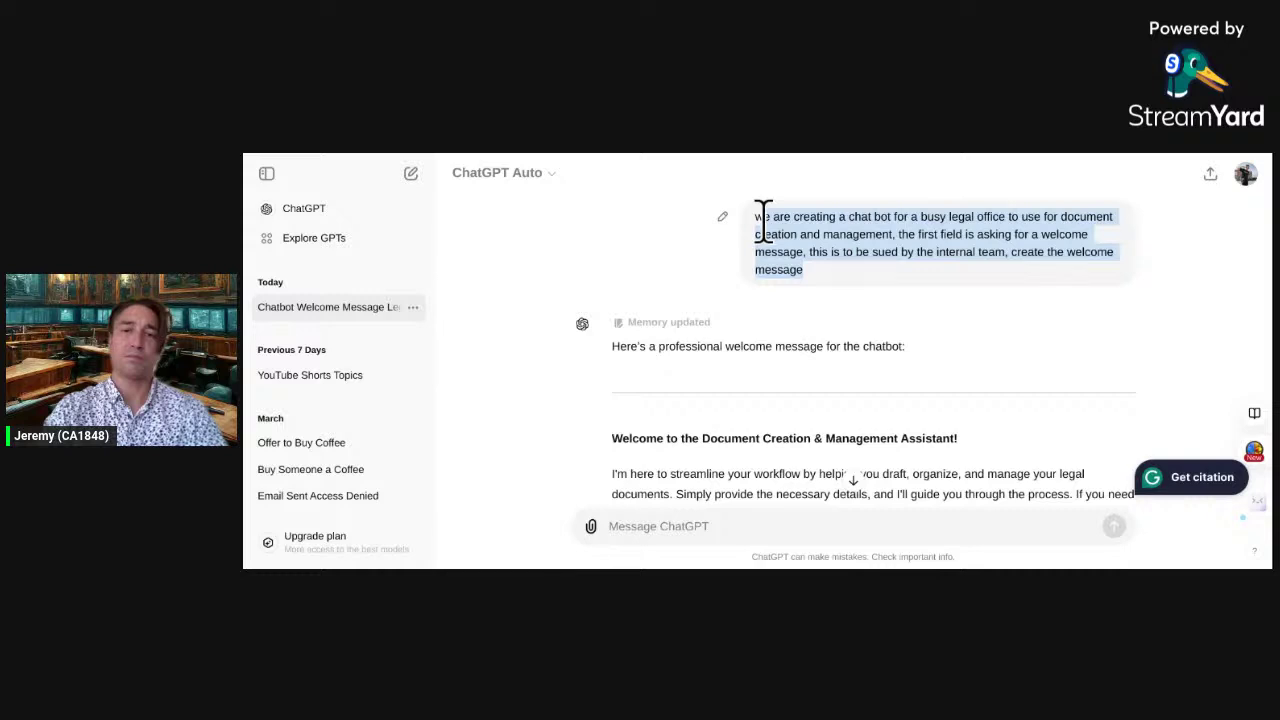
pyautogui.click(689, 217)
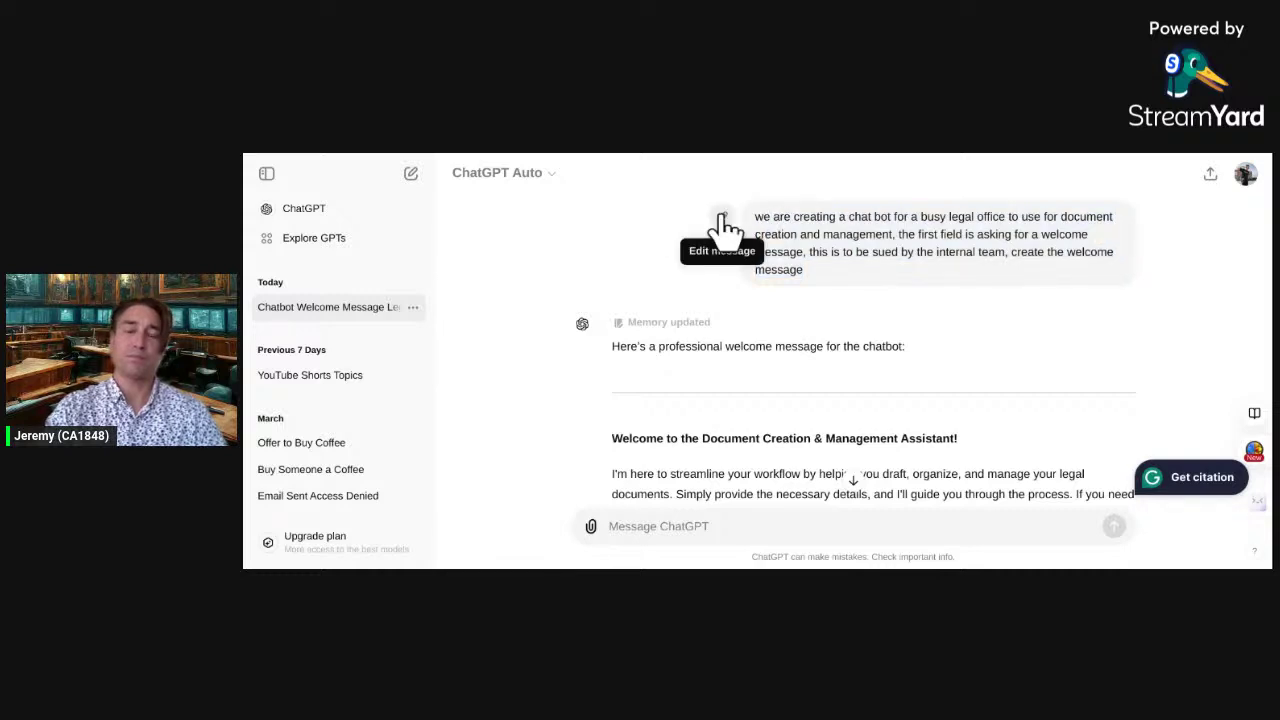
pyautogui.scroll(-1, 725, 229)
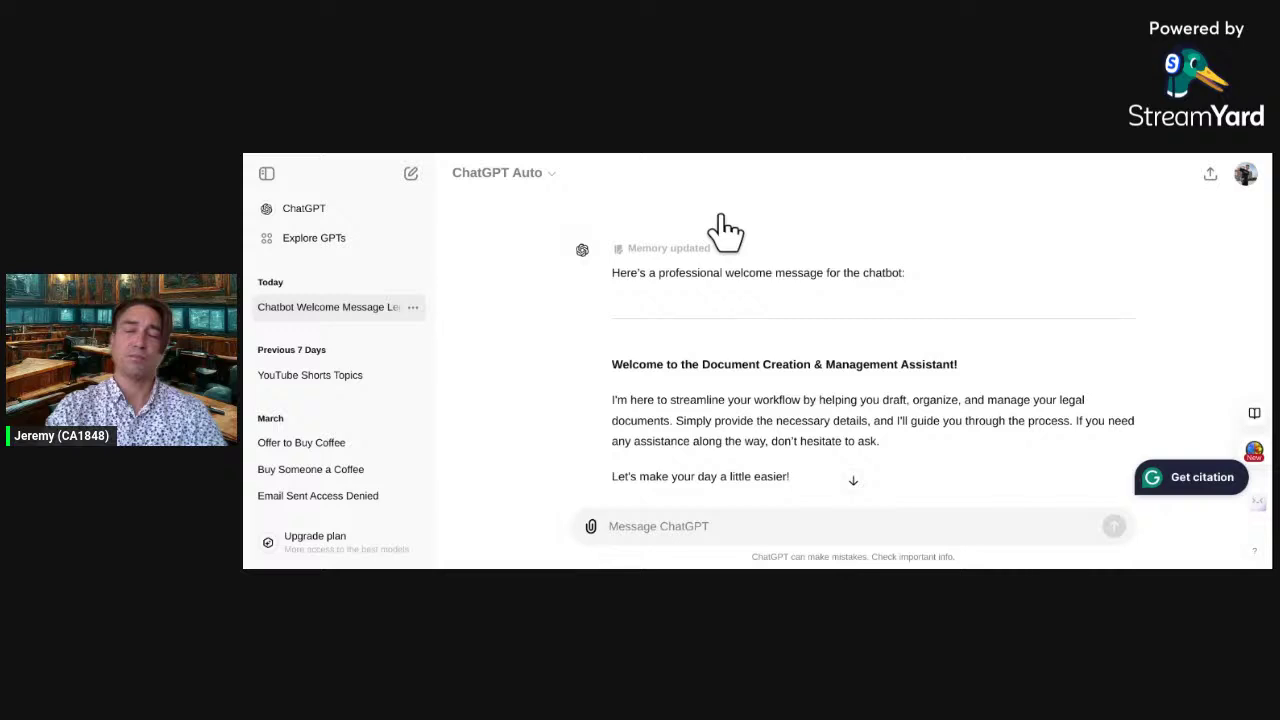
# - Edit the submitted prompt to change "sued" to "used" and resend it for a new welcome message
pyautogui.click(718, 214)
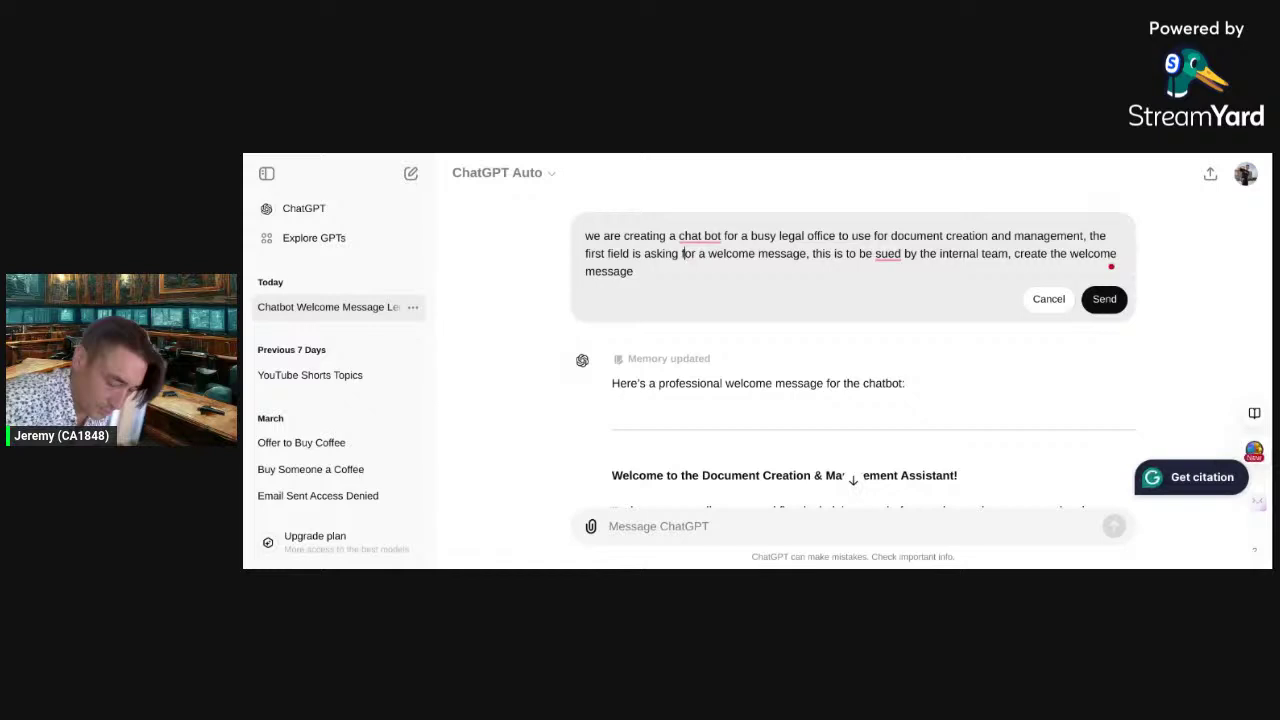
pyautogui.click(879, 254)
pyautogui.doubleClick(879, 254)
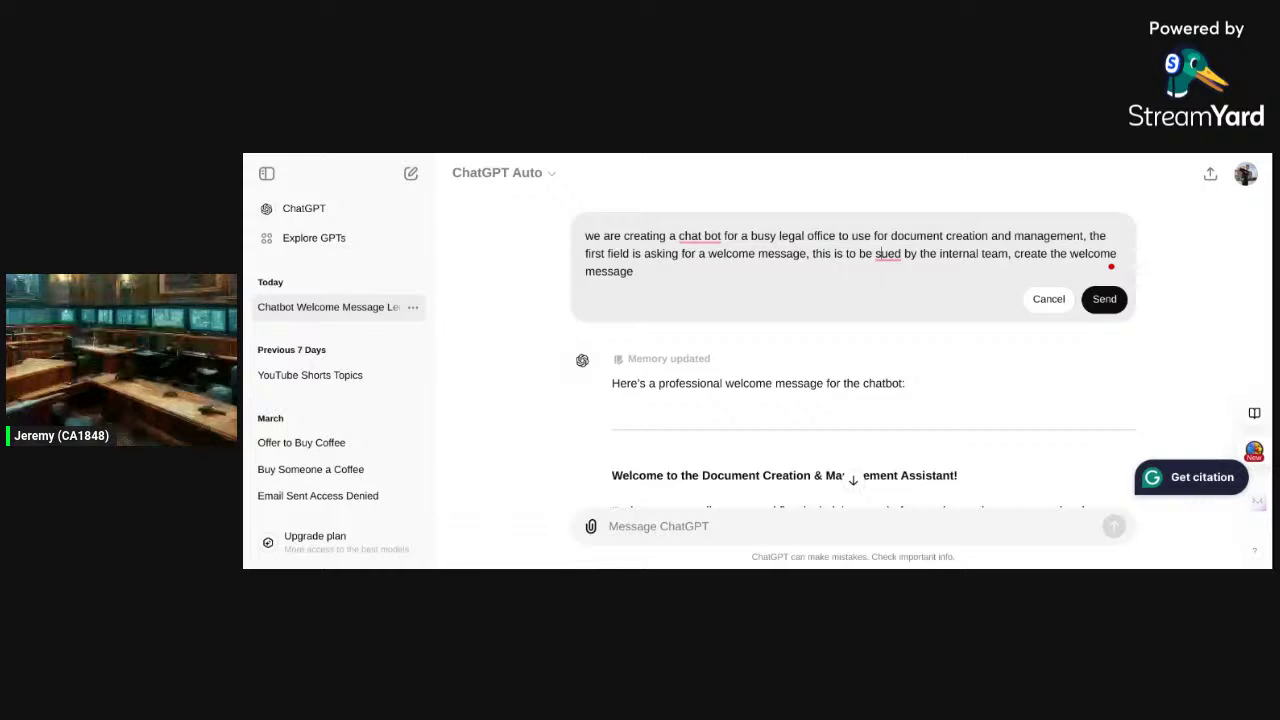
pyautogui.press('BackSpace')
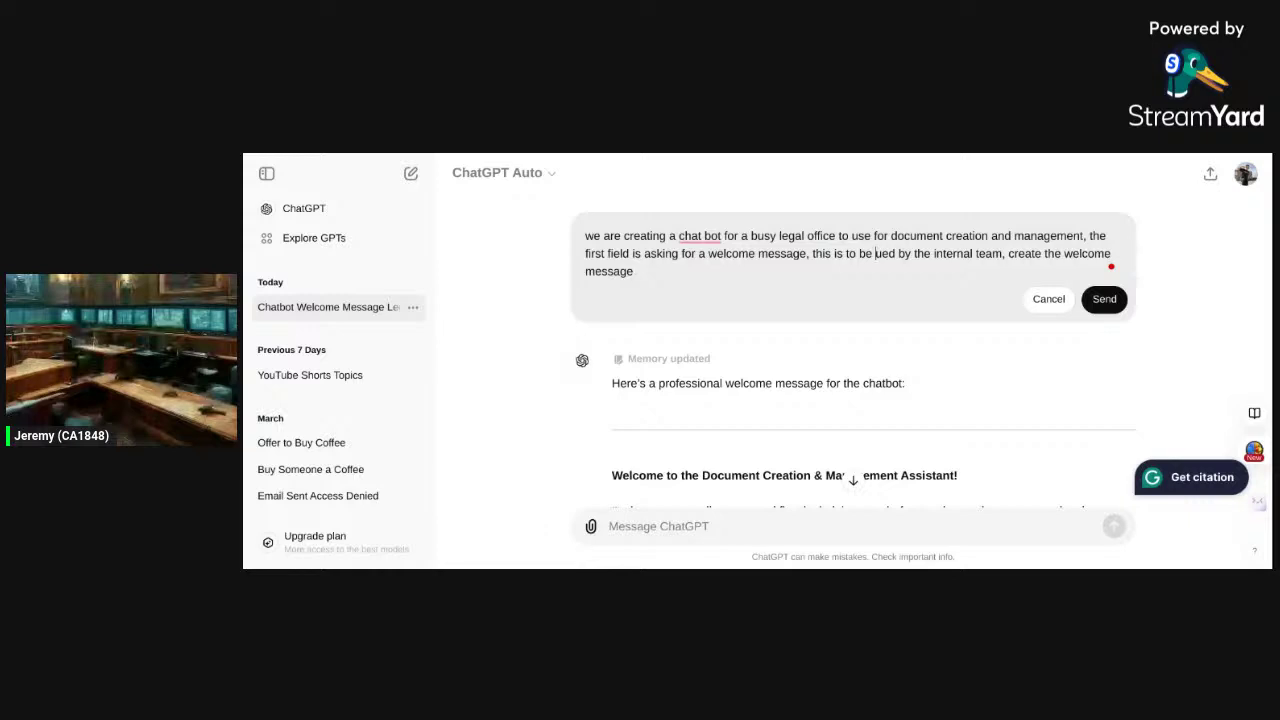
pyautogui.write('s')
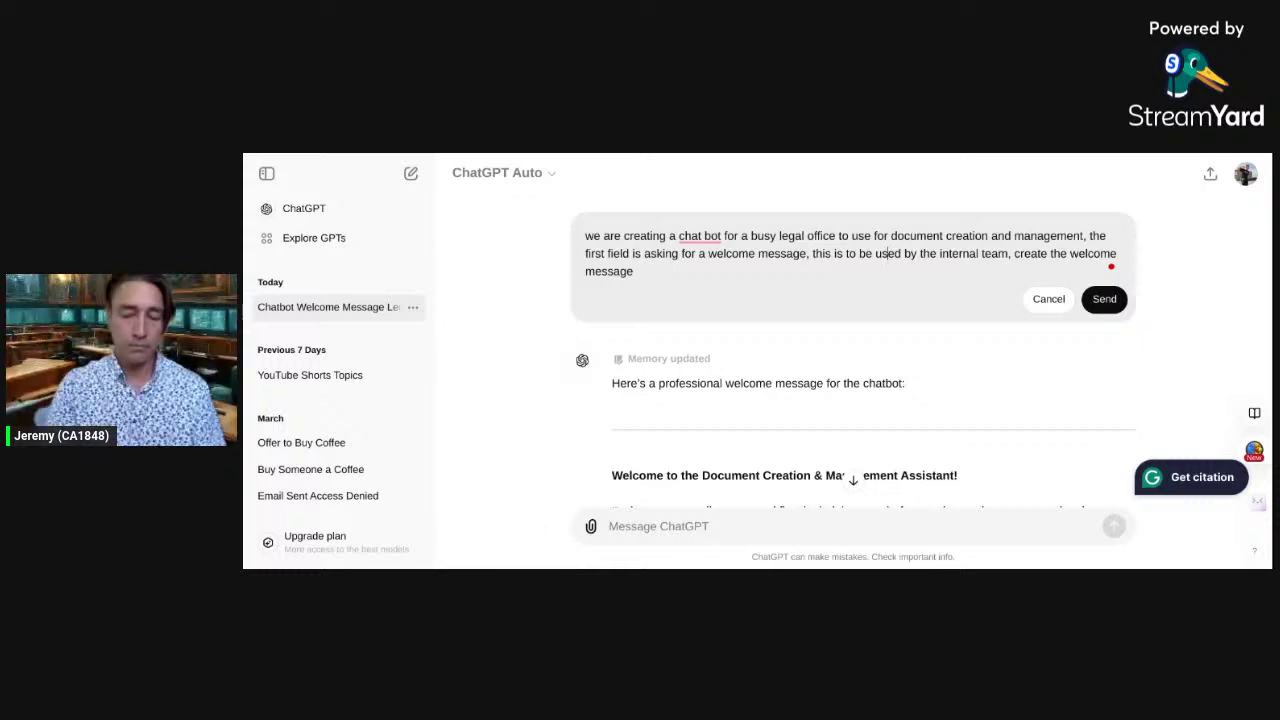
pyautogui.click(897, 253)
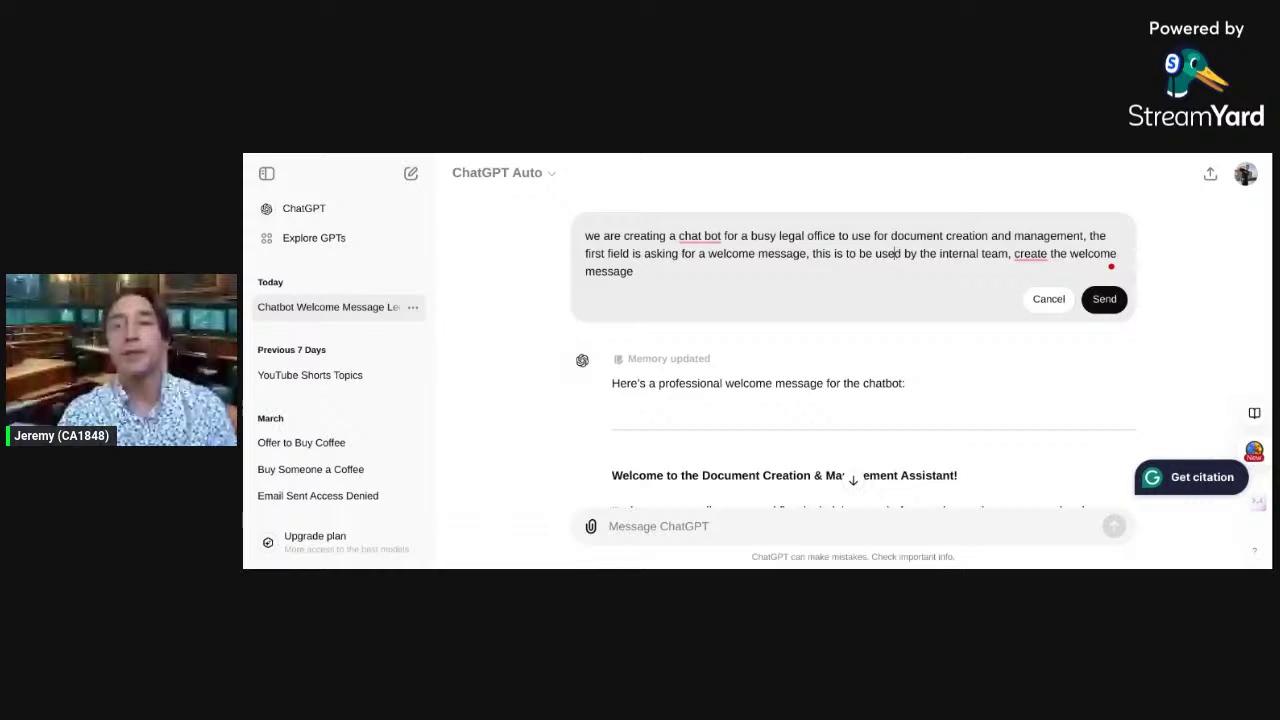
pyautogui.click(1104, 299)
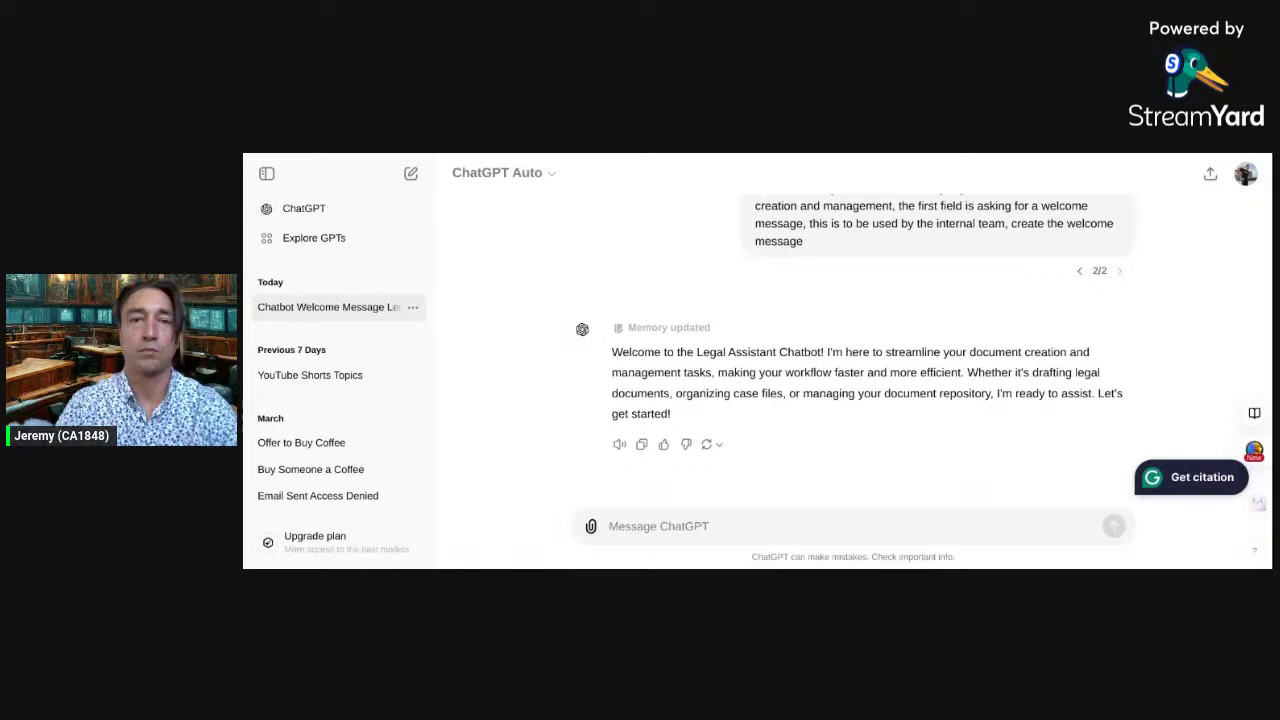
# - Switch from ChatGPT to Gemini
pyautogui.hotkey('ctrl', 'Tab')
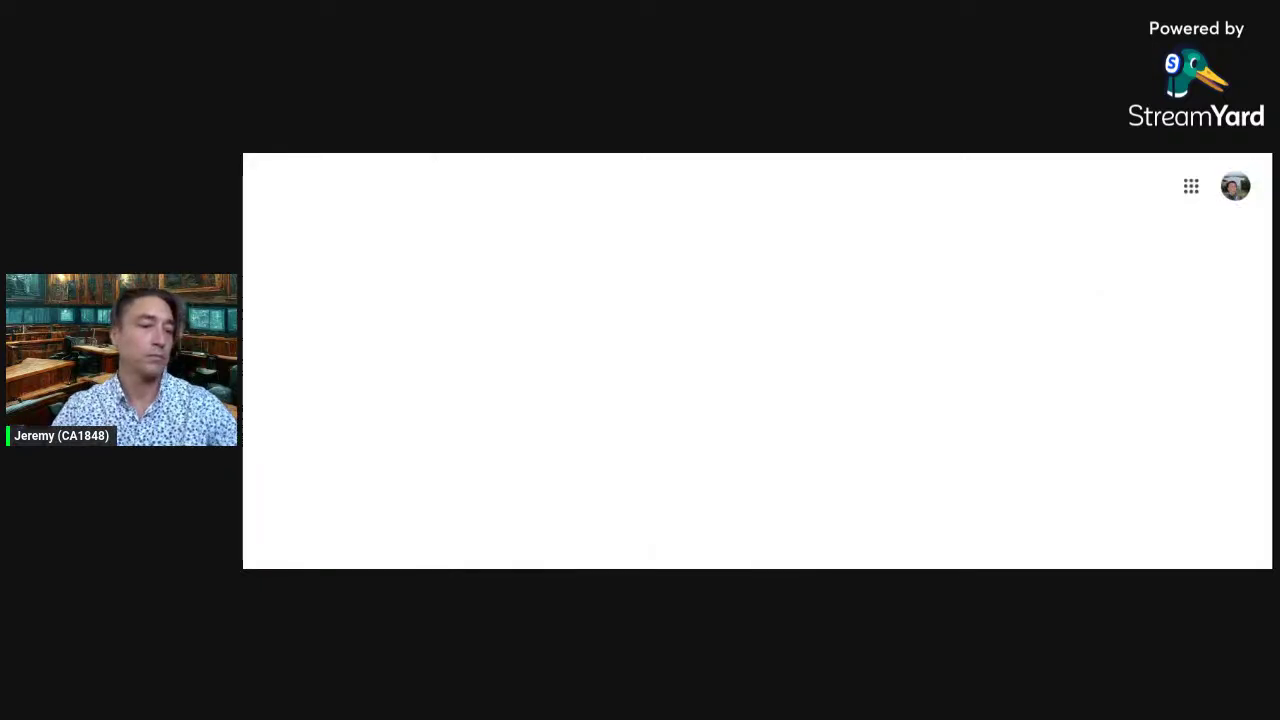
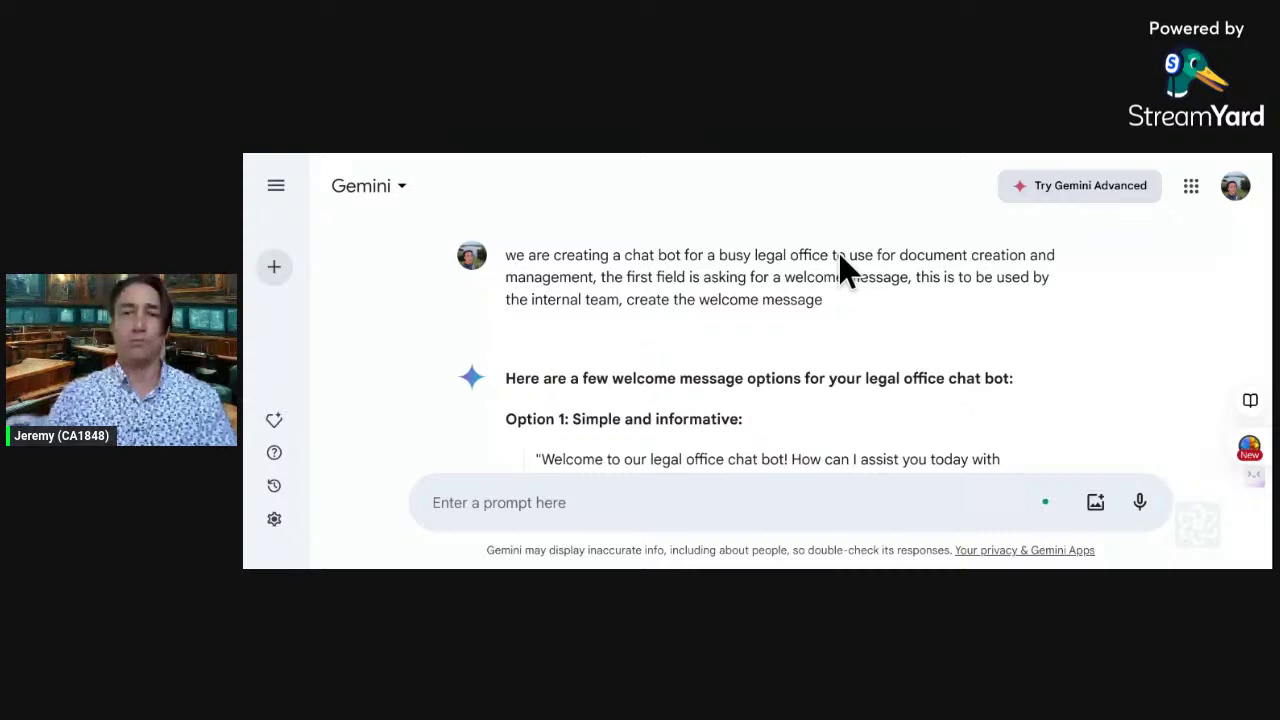
# - Send Gemini the follow-up prompt "this will be used by paralegals and staff to create documents this mesage welcomes the tea,"
pyautogui.scroll(-2, 840, 268)
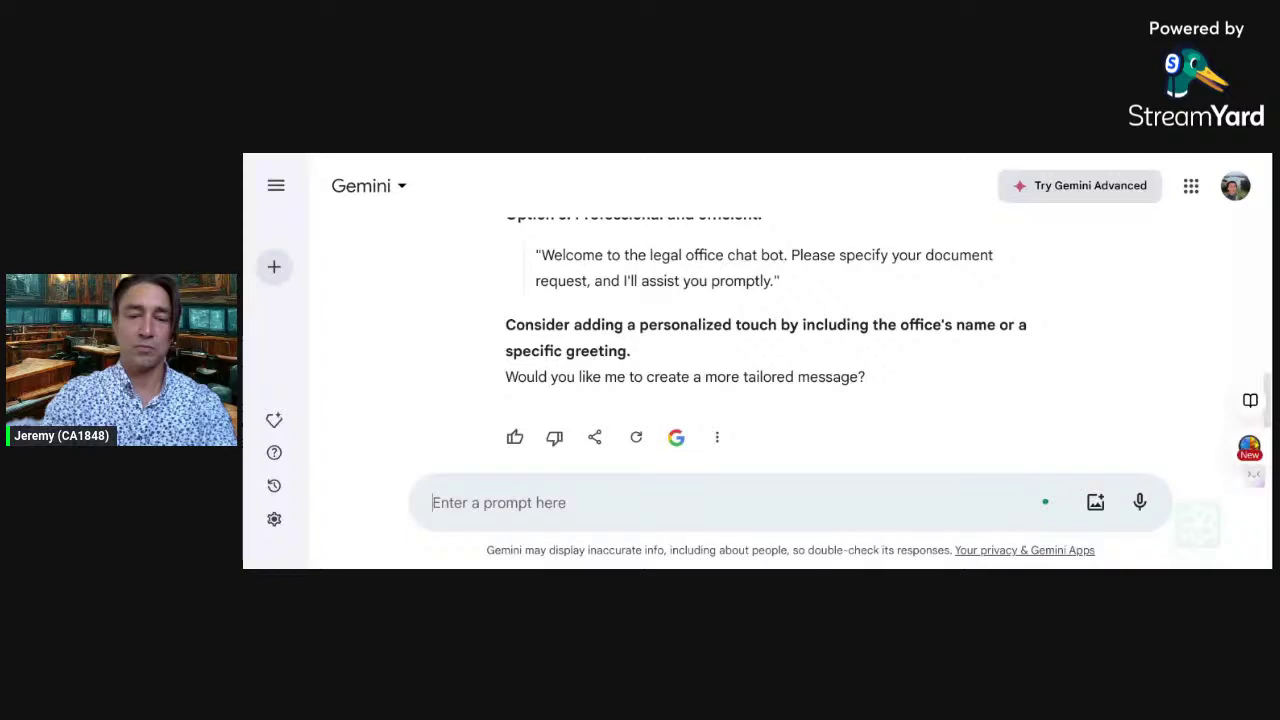
pyautogui.write('this will be used by paralegals and staff to')
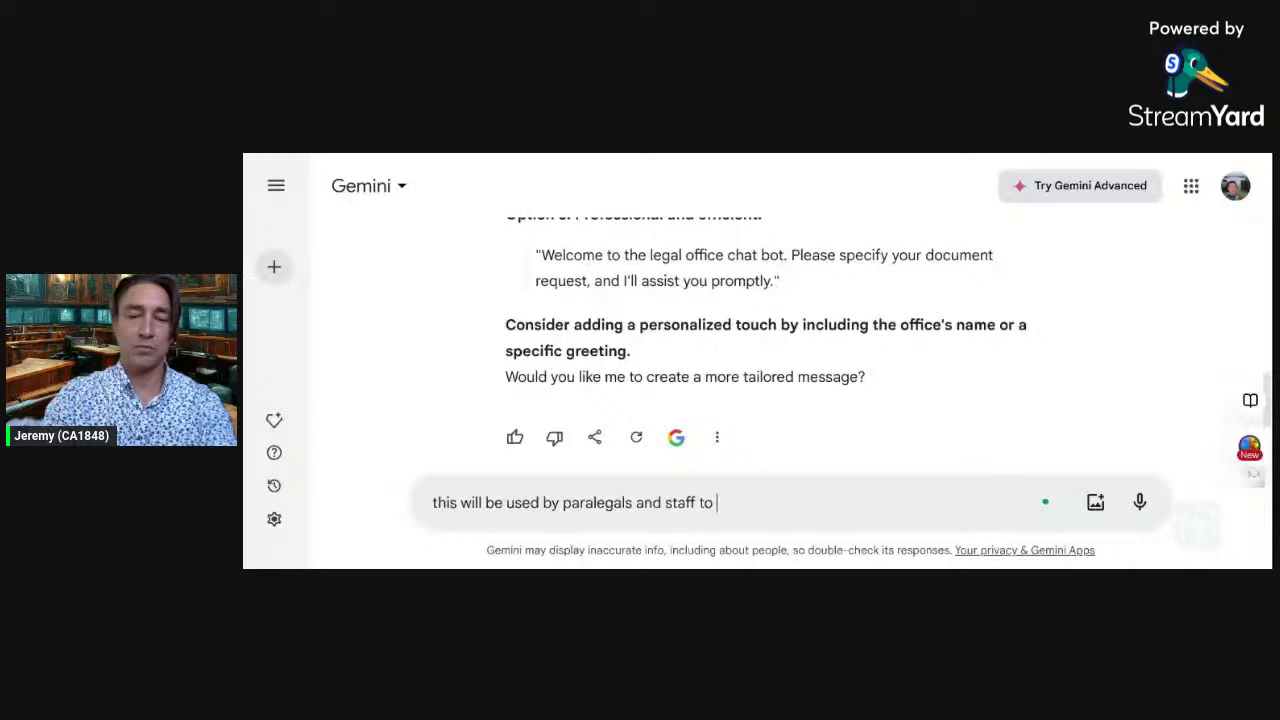
pyautogui.write(' create docuem')
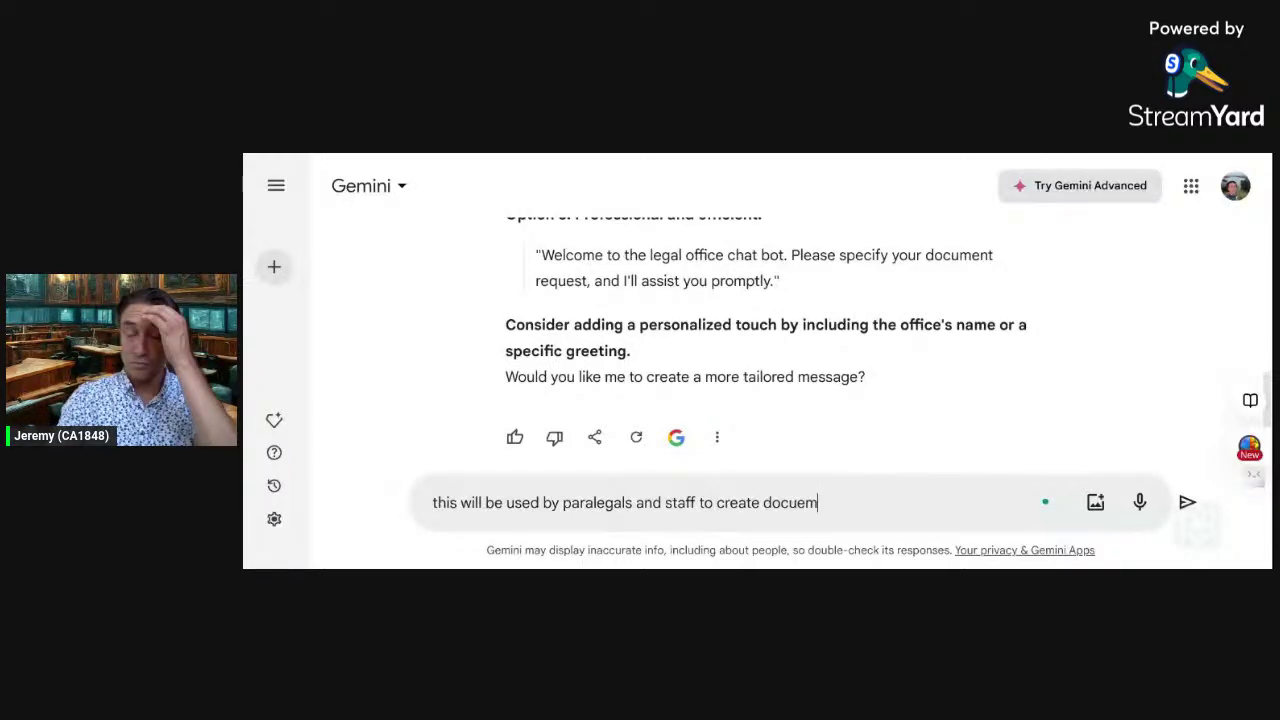
pyautogui.press('BackSpace')
pyautogui.press('BackSpace')
pyautogui.write('ments this mesage welcomes the tea')
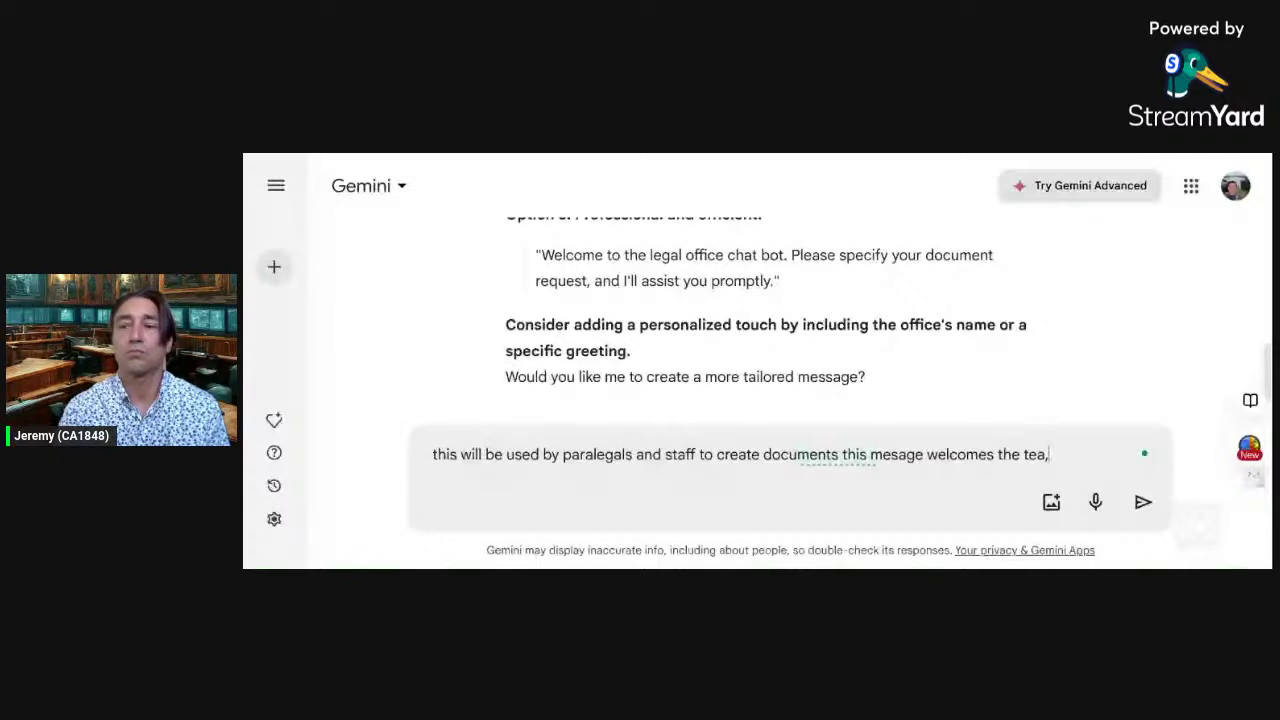
pyautogui.press('Return')
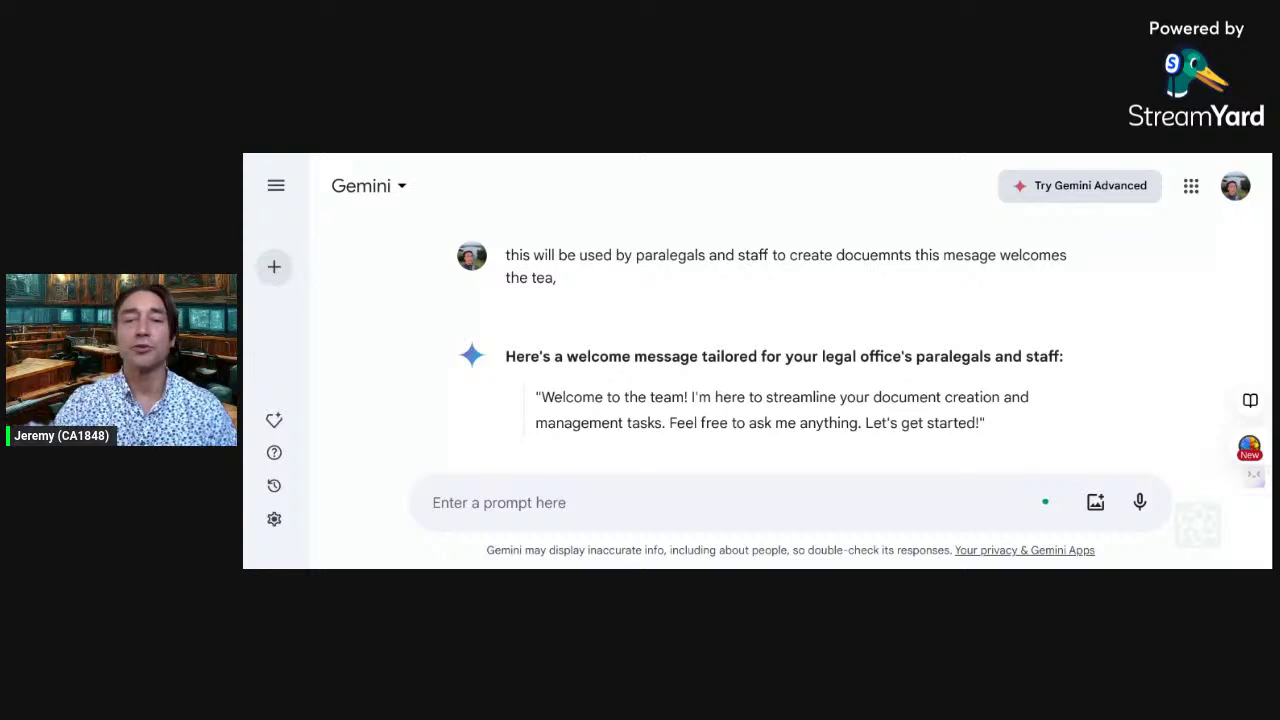
# - Switch back to ChatGPT and copy its generated Legal Assistant Chatbot welcome message
pyautogui.hotkey('ctrl', 'Tab')
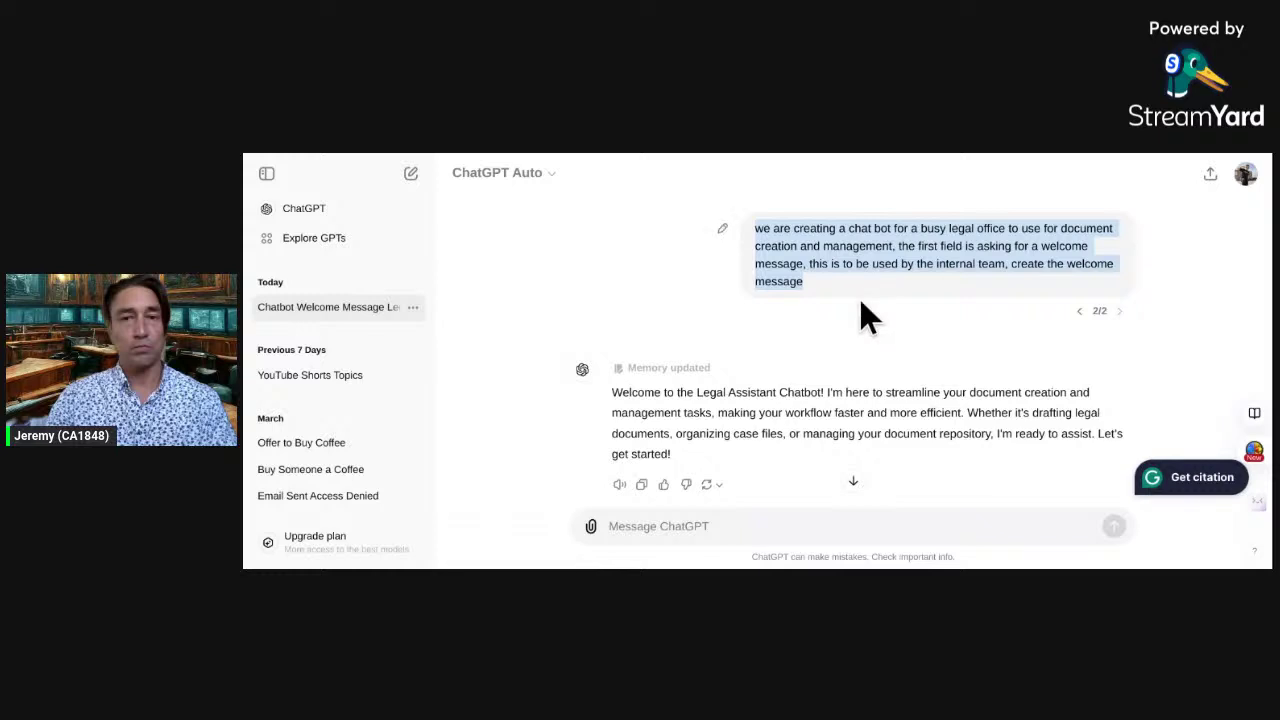
pyautogui.scroll(-1, 860, 305)
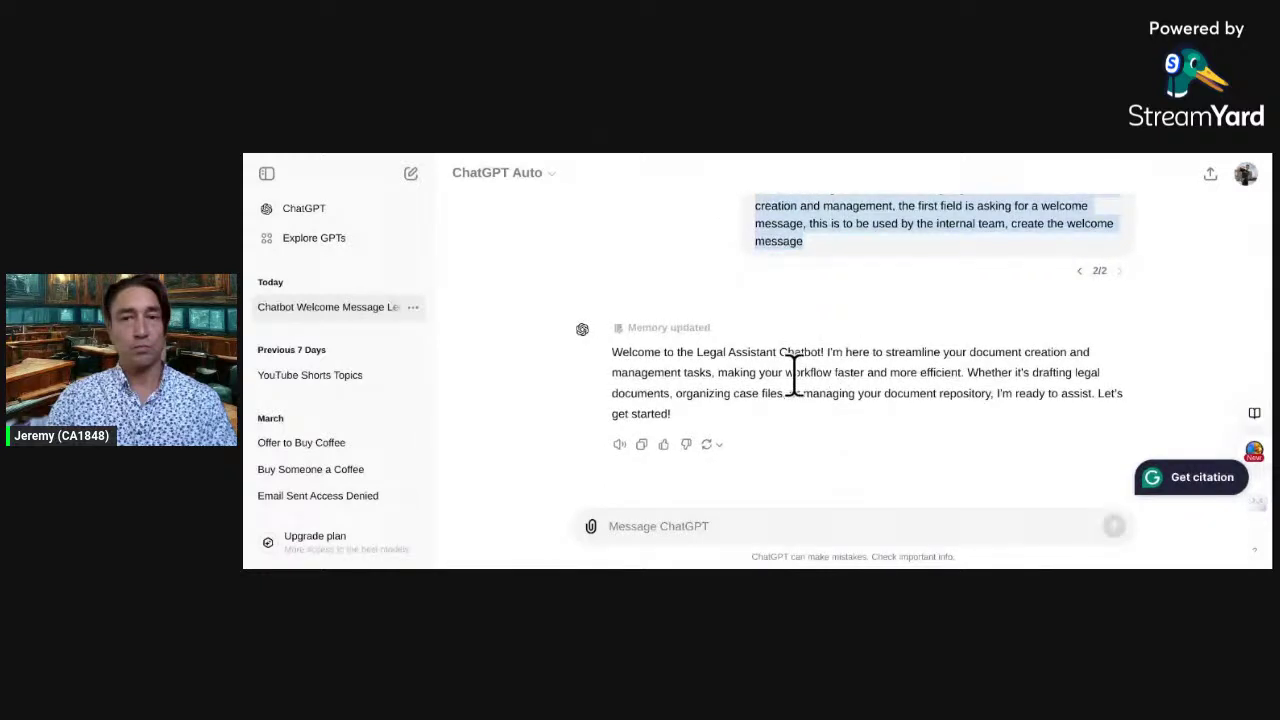
pyautogui.click(641, 446)
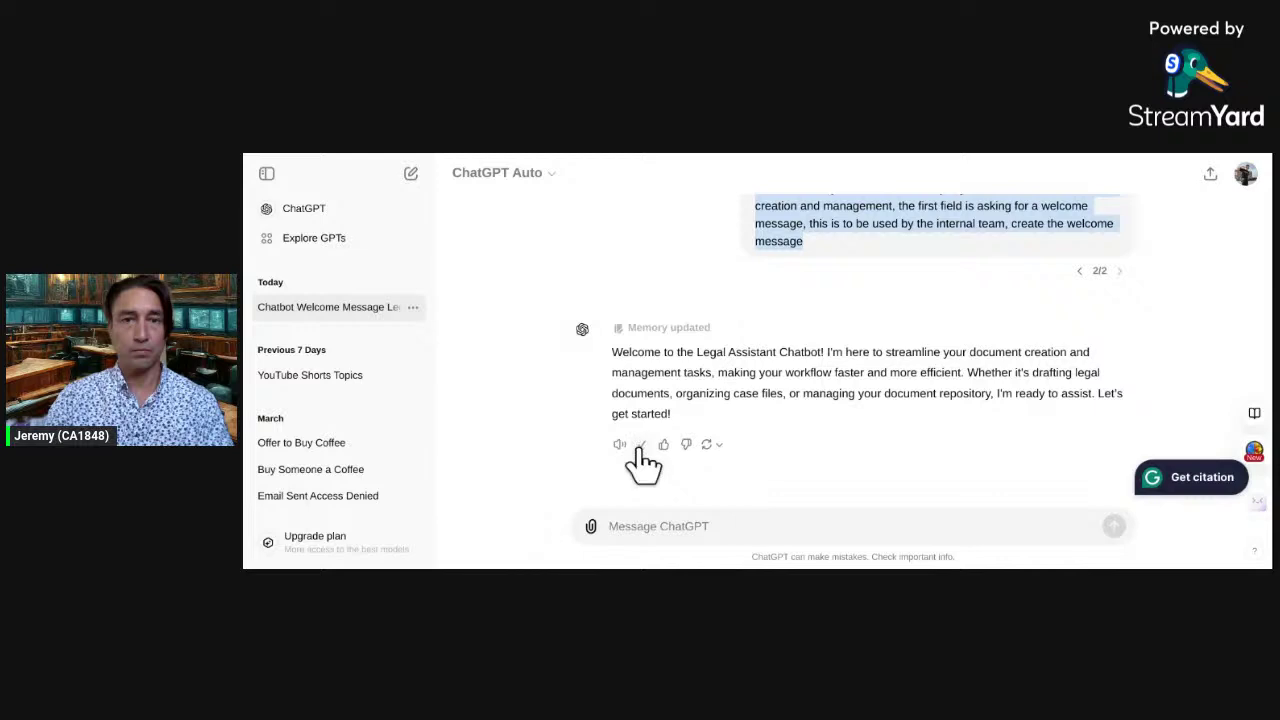